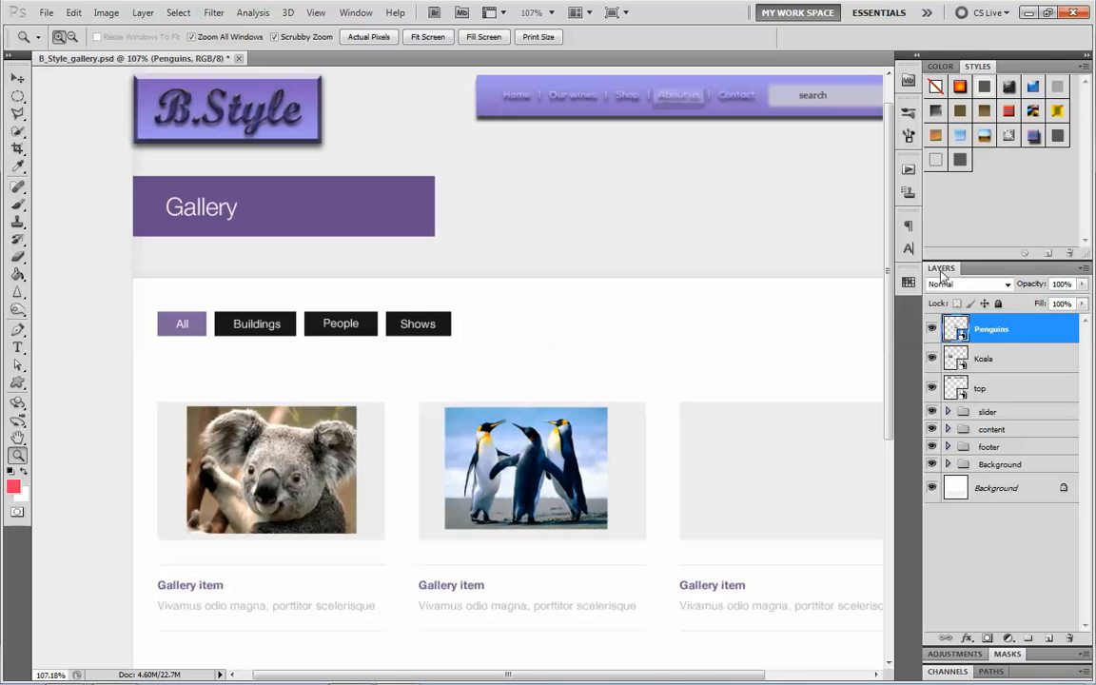
Undock the Layers panel so it floats over the canvas, and look through the available blend modes for the Penguins layer
drag(941, 273, 670, 189)
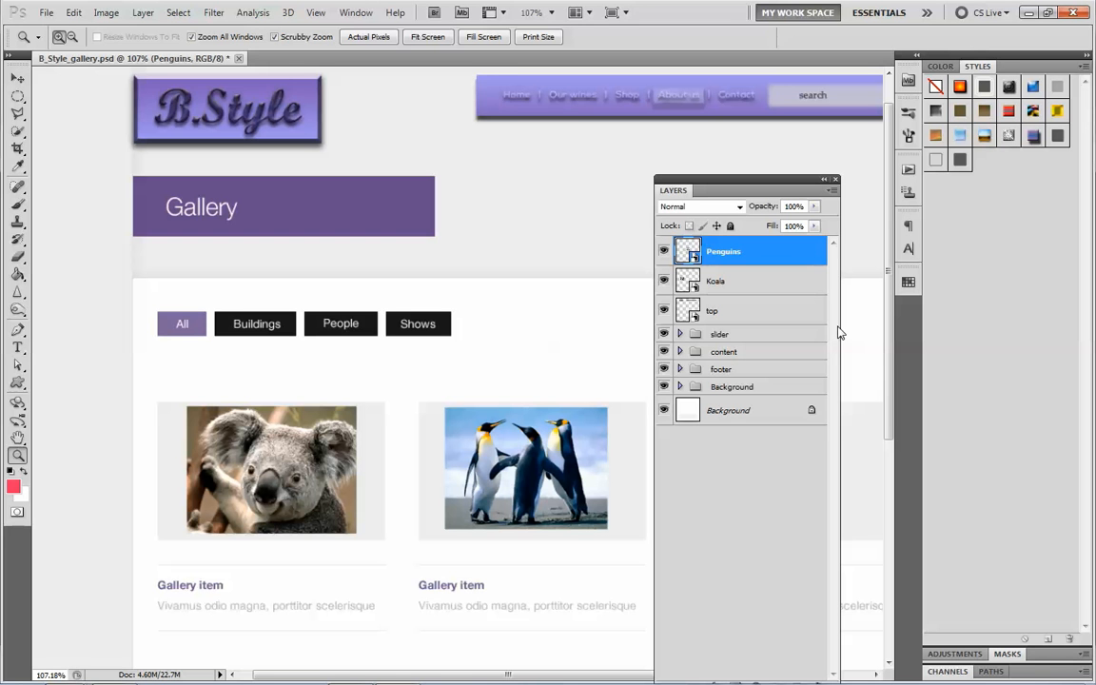
click(740, 207)
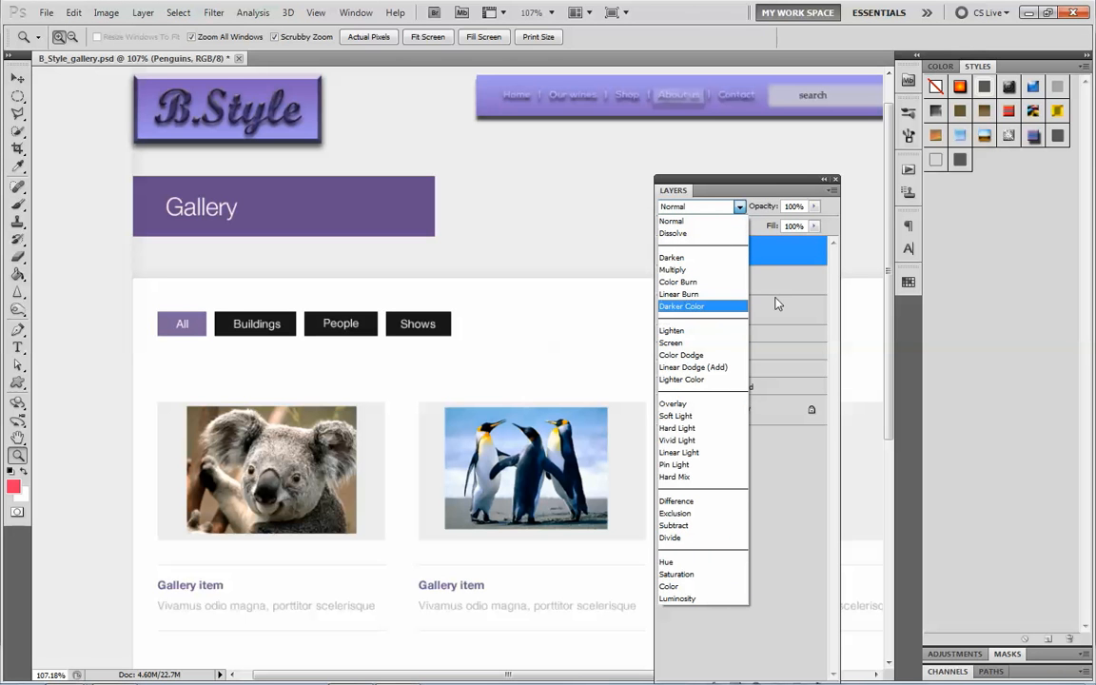
click(750, 205)
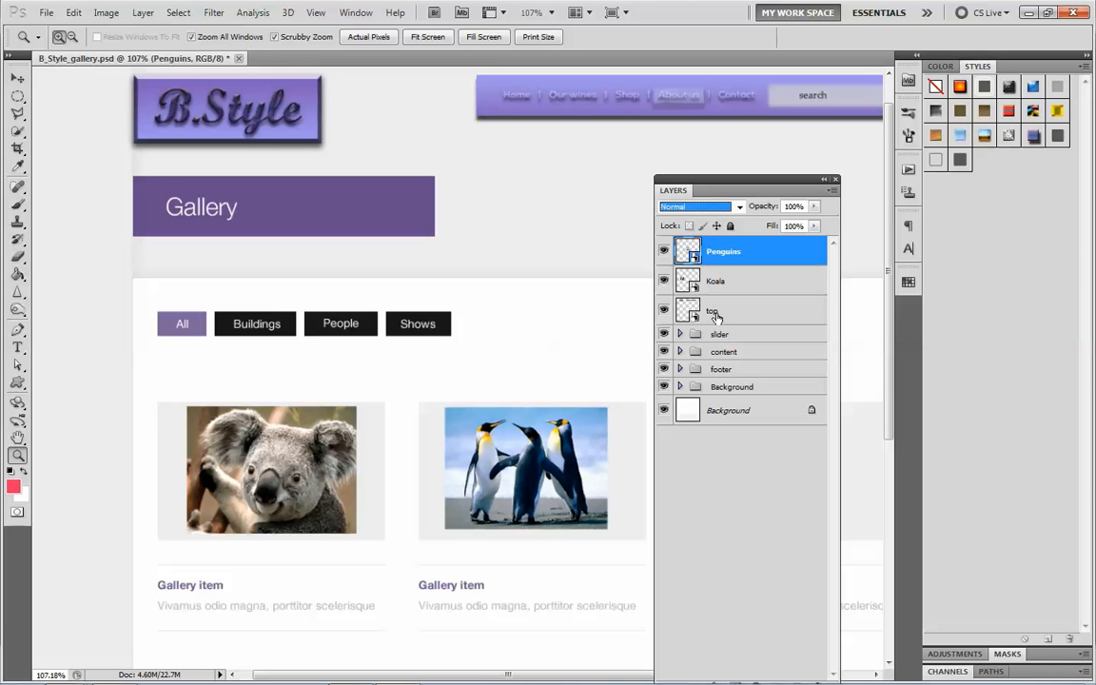
Lower the Penguins layer's opacity to about 23% and restore it to 100%
click(816, 208)
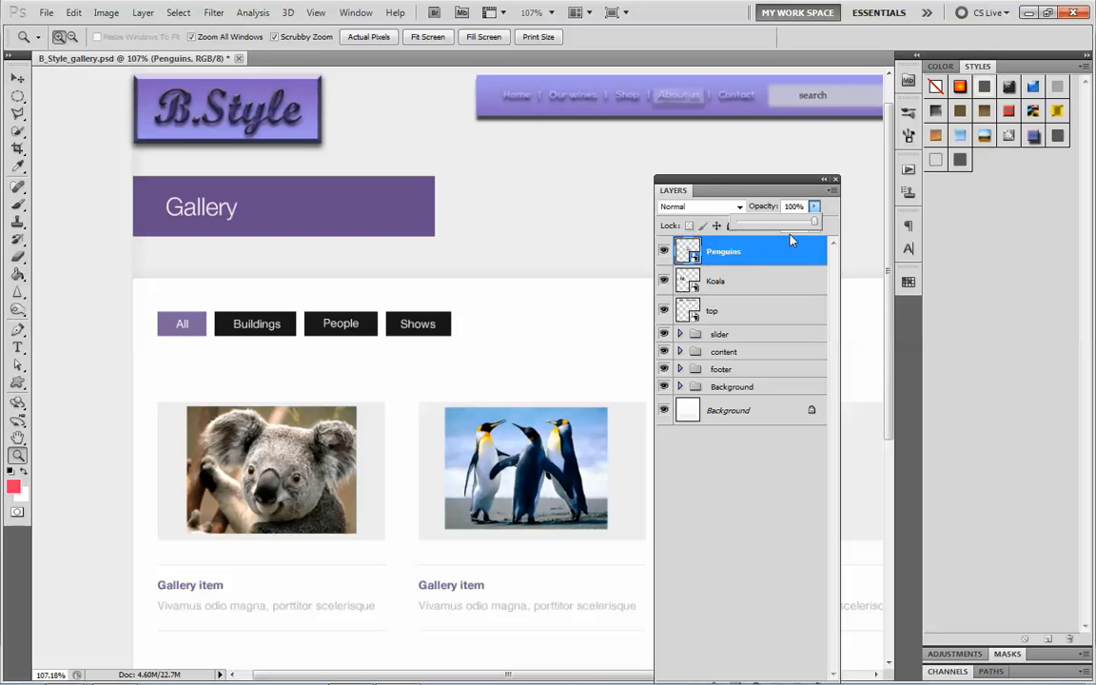
drag(816, 219, 742, 232)
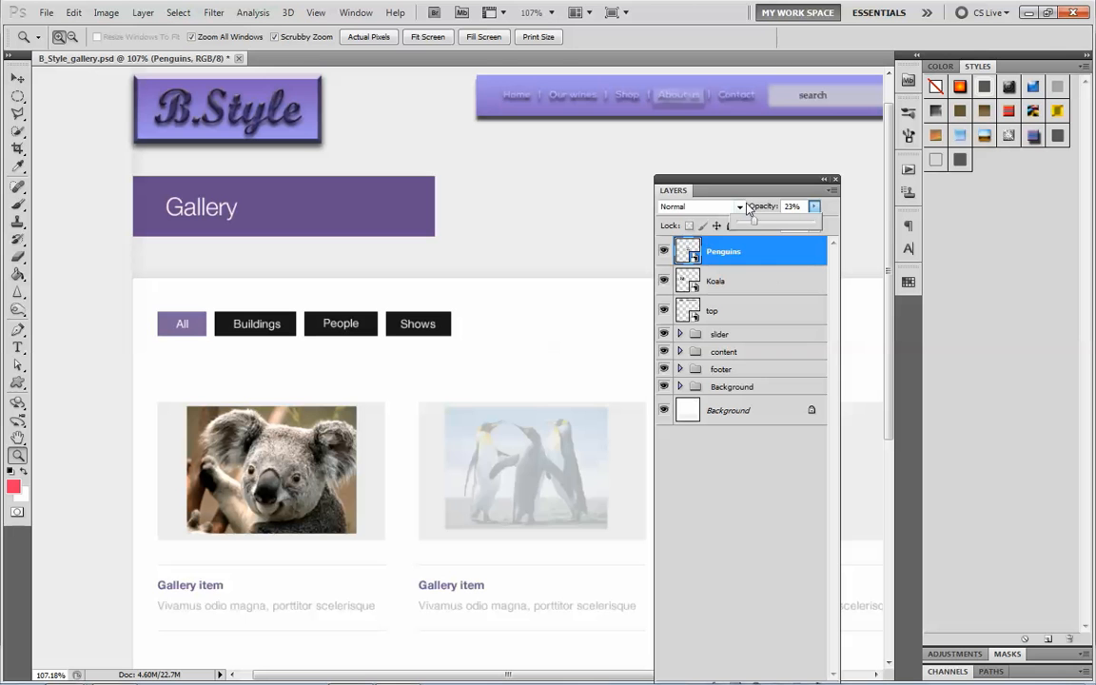
drag(782, 226, 817, 227)
click(722, 194)
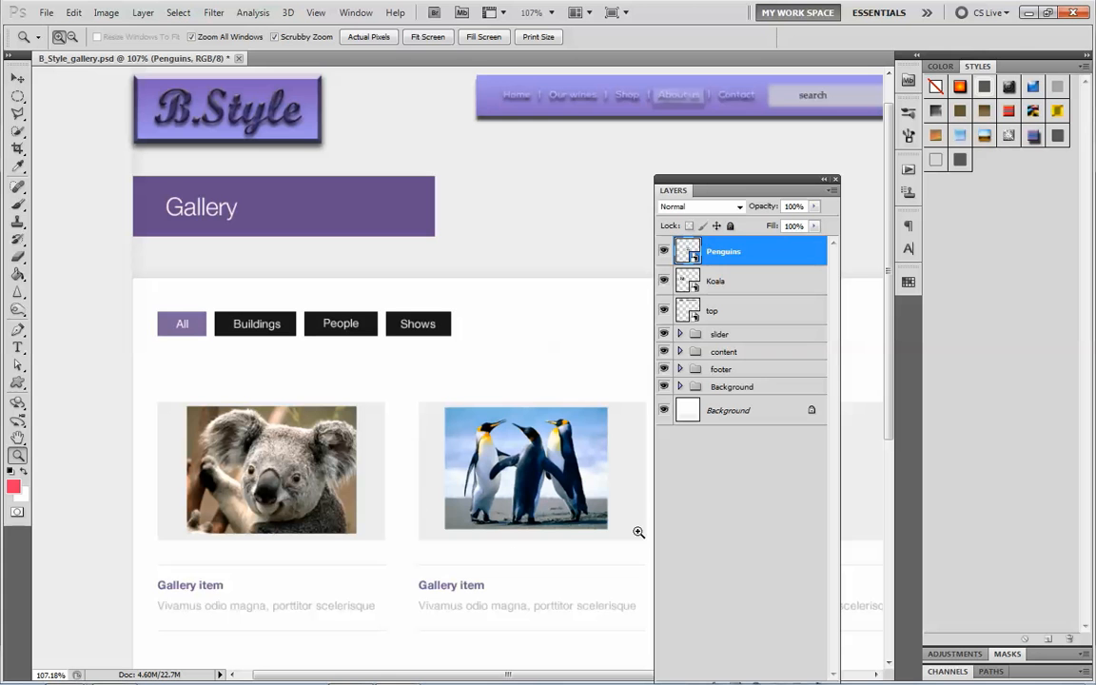
Try to move the penguins picture with its layer fully locked, and unlock the layer again
click(730, 225)
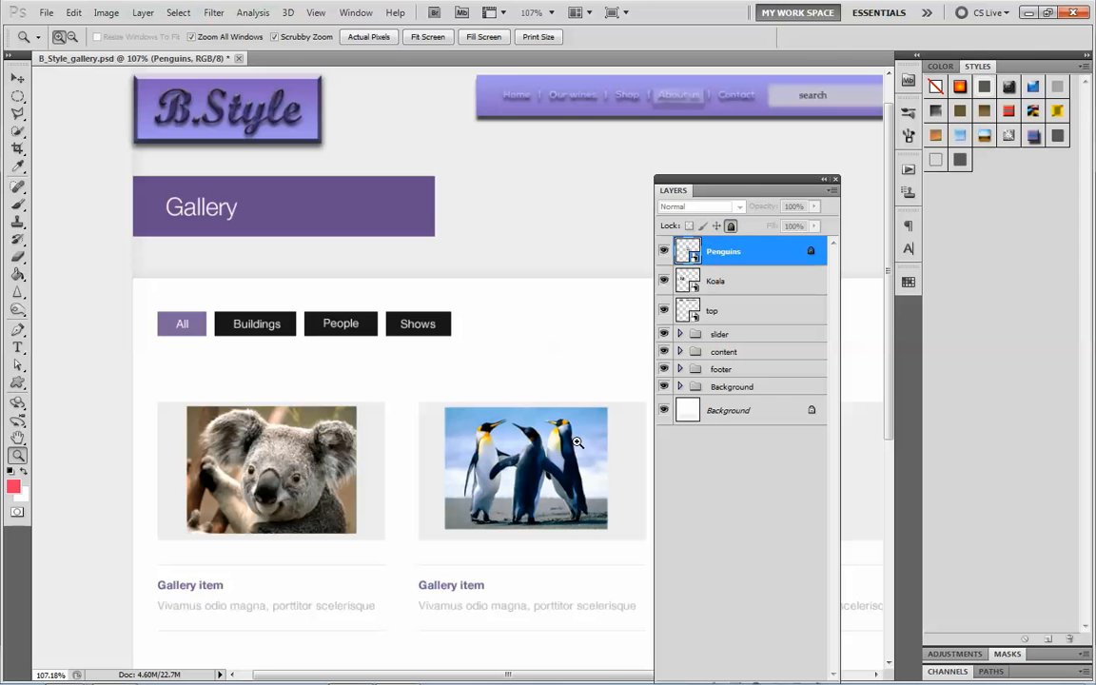
click(17, 78)
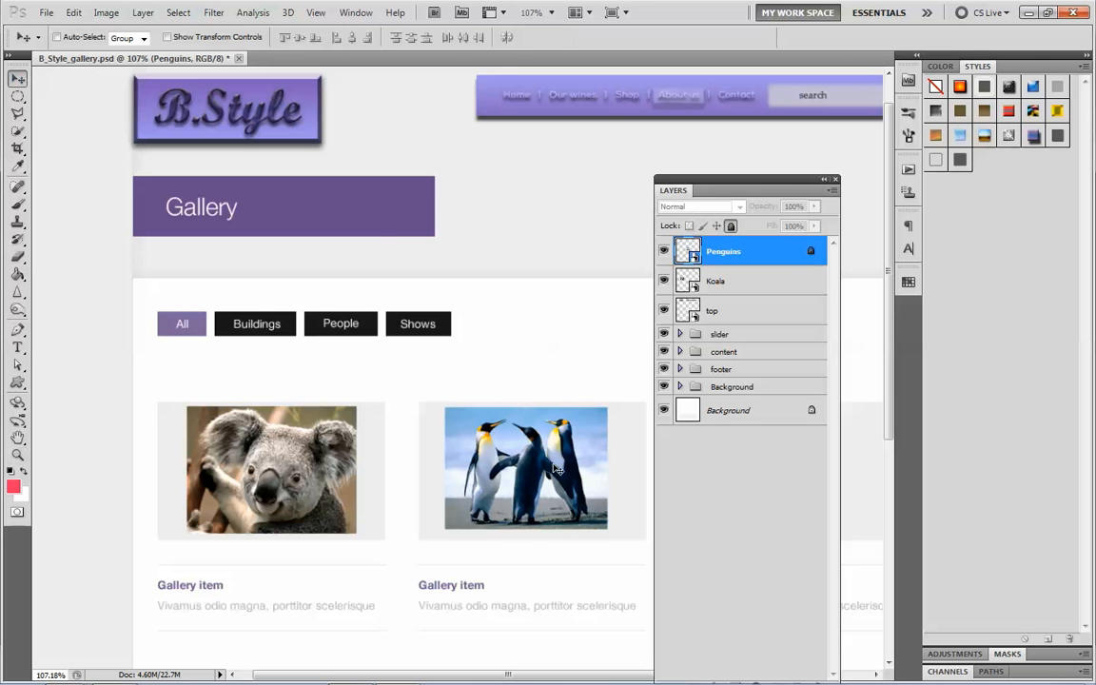
click(568, 291)
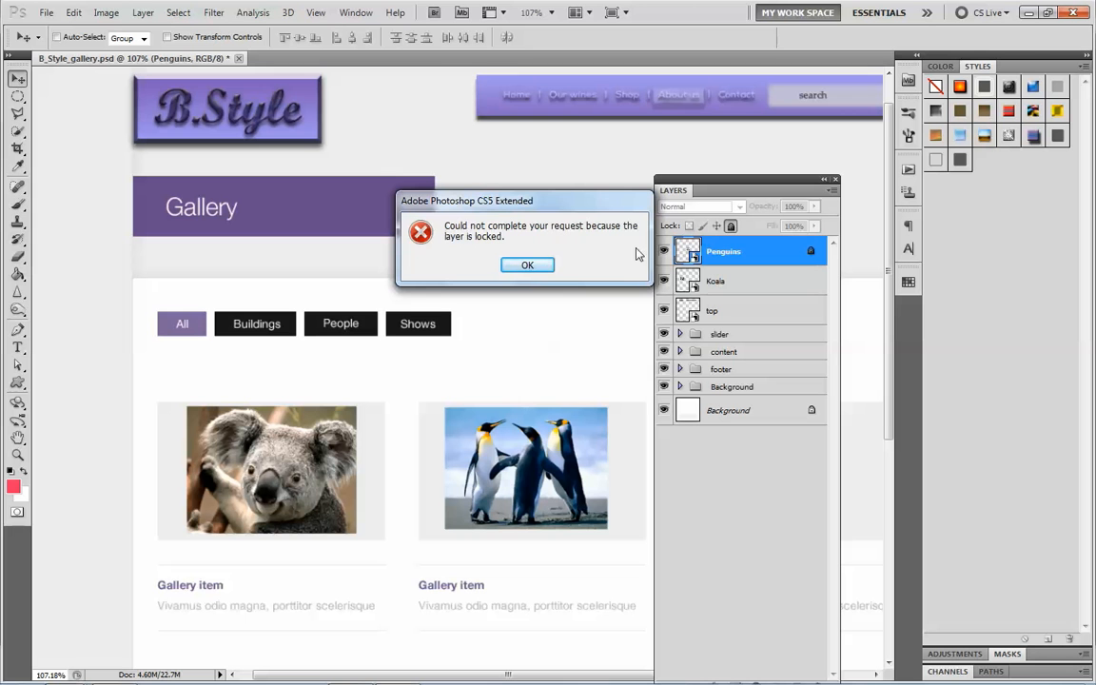
click(529, 267)
click(731, 226)
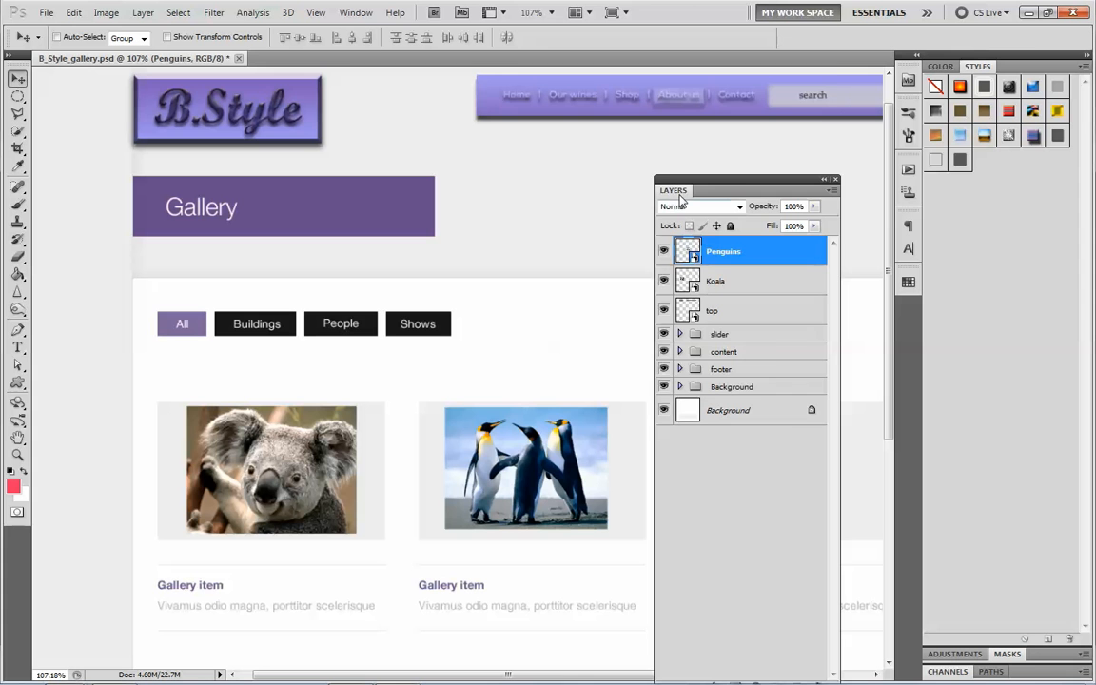
Shorten the floating Layers panel until its whole bottom row shows, and reposition it beside the penguins picture
drag(670, 181, 673, 84)
drag(767, 594, 767, 487)
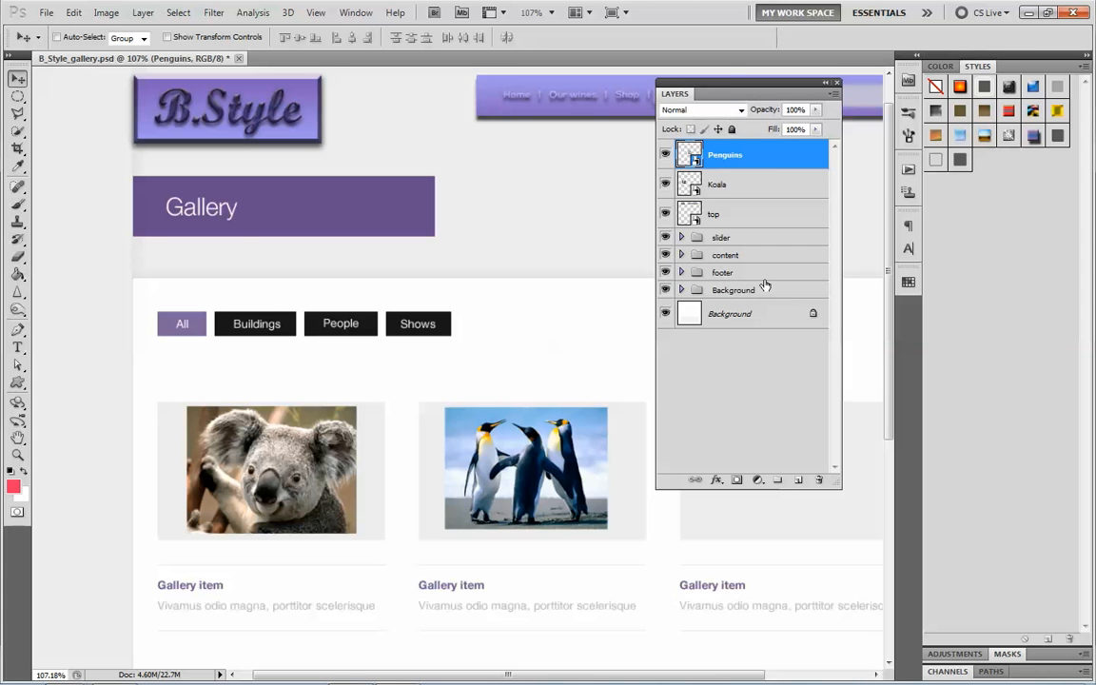
drag(732, 86, 732, 168)
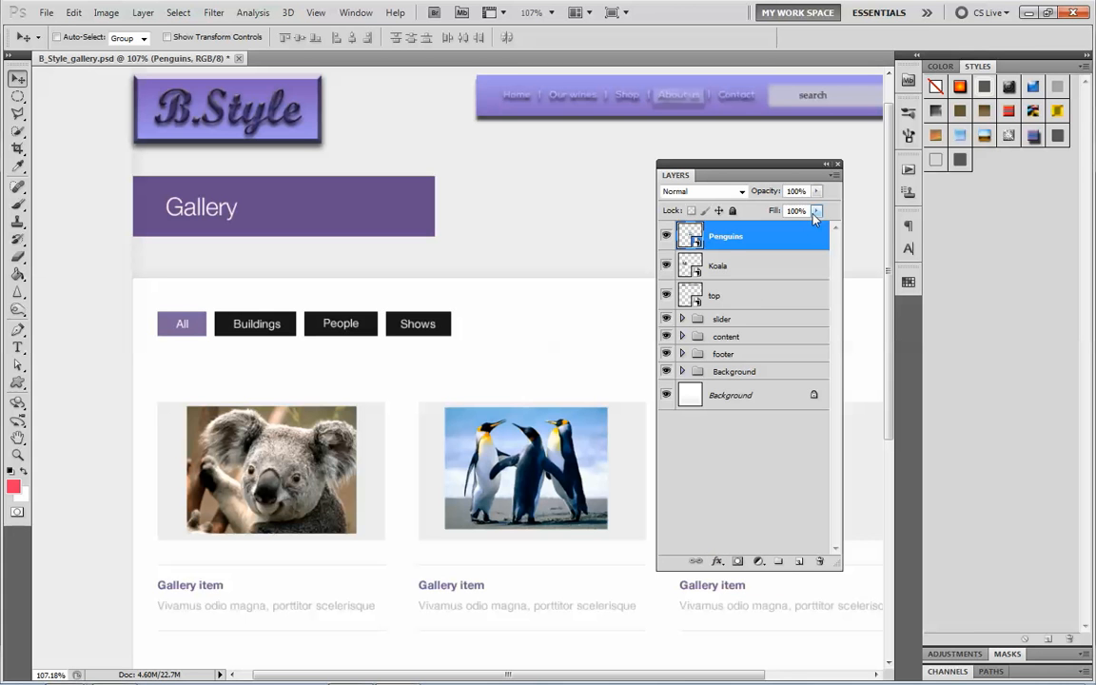
Hide and show the Penguins layer twice, leaving it visible
mouse_move(955, 675)
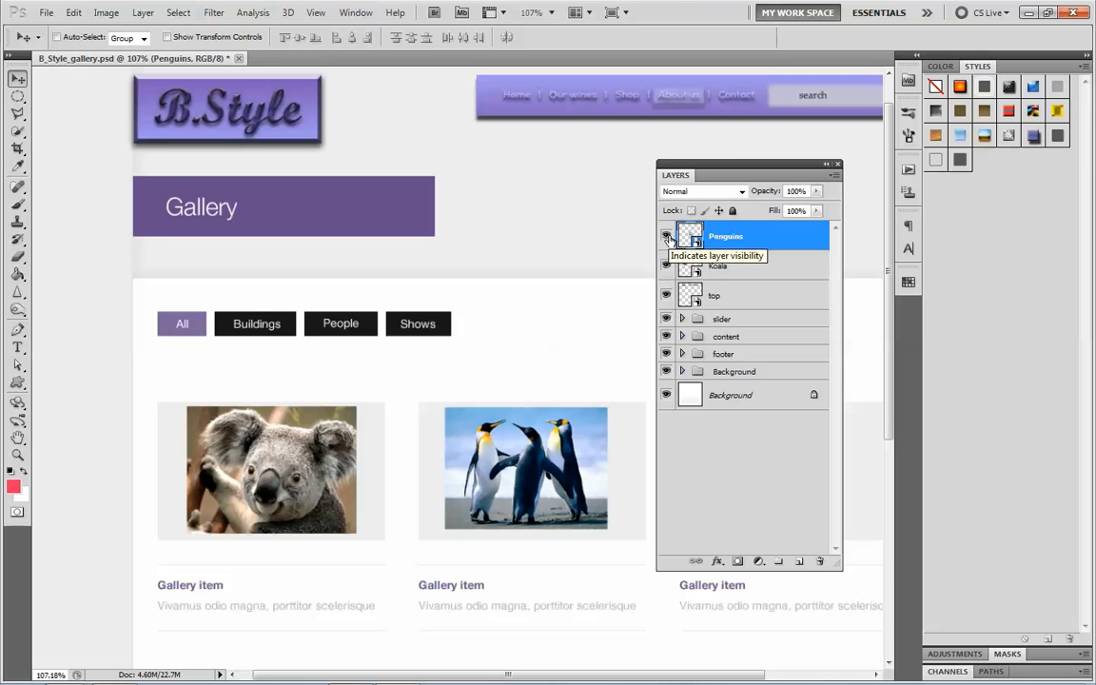
click(667, 237)
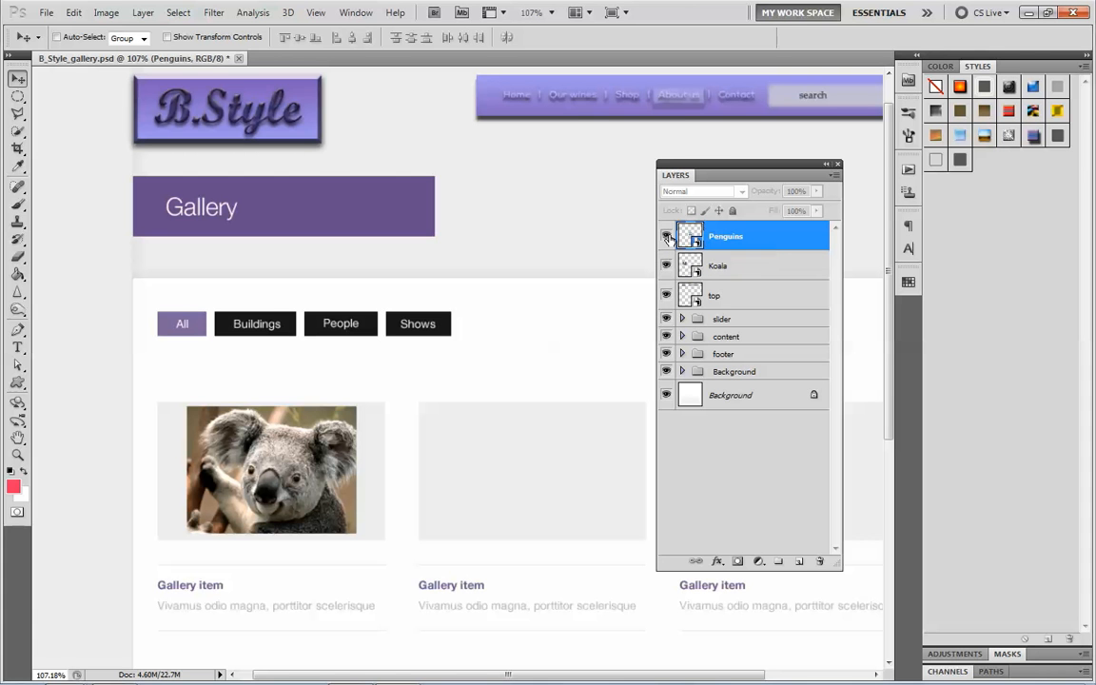
click(667, 237)
click(667, 237)
click(666, 236)
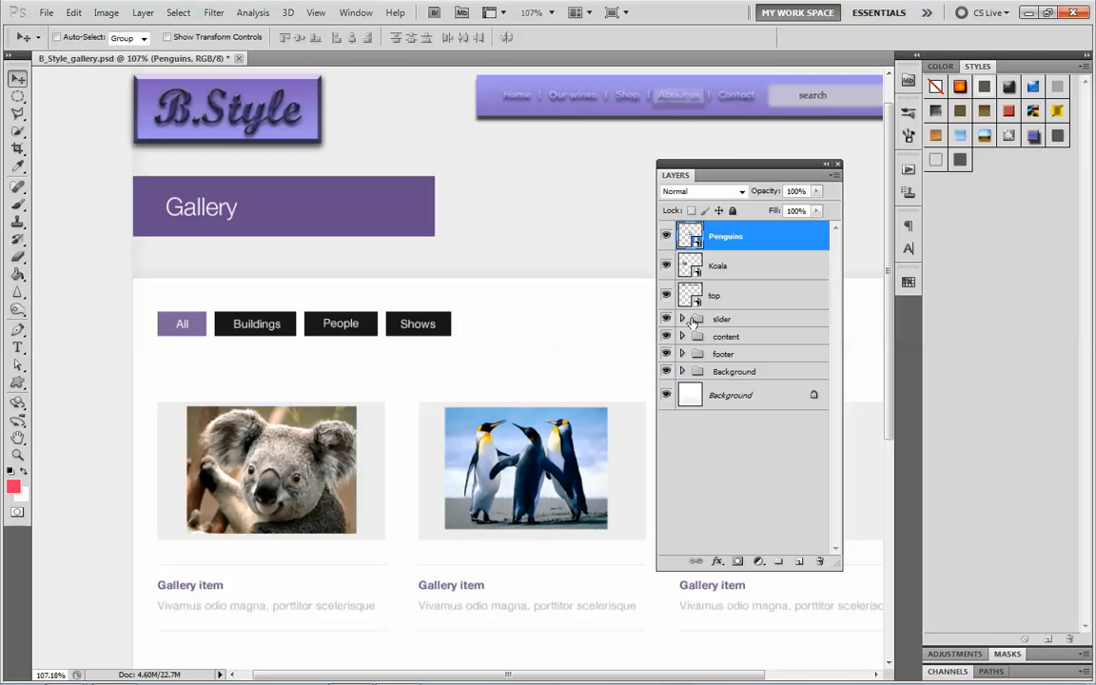
Look inside the slider group and its text subgroup, and open the Penguins layer's name for editing without changing it
click(682, 318)
click(695, 337)
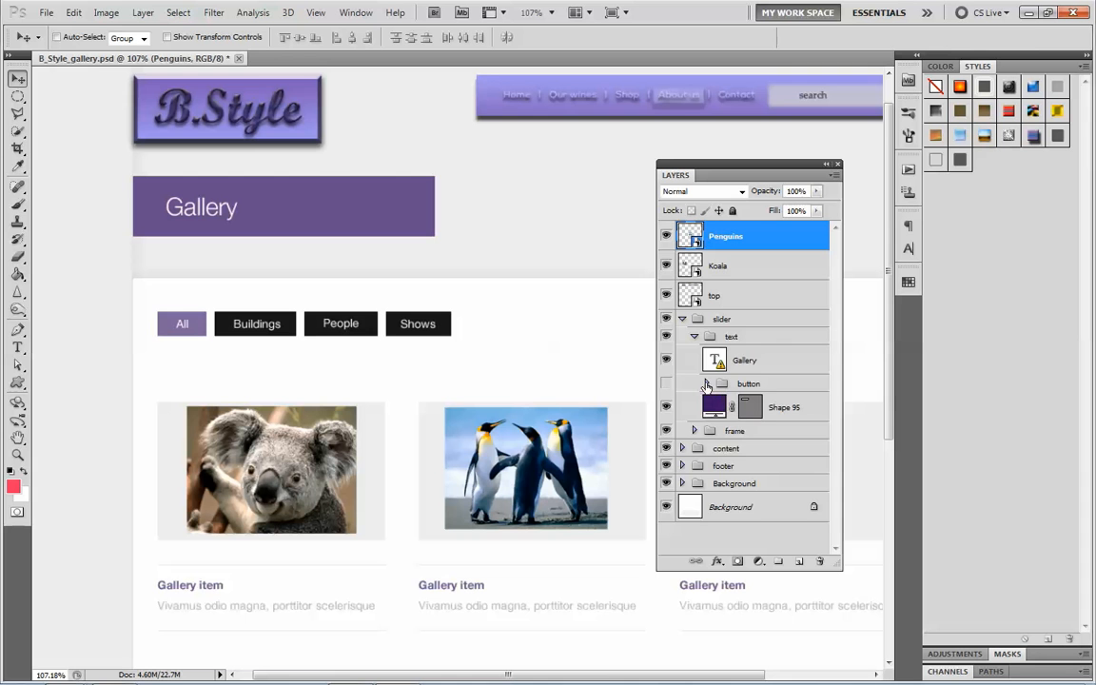
click(682, 319)
double_click(721, 238)
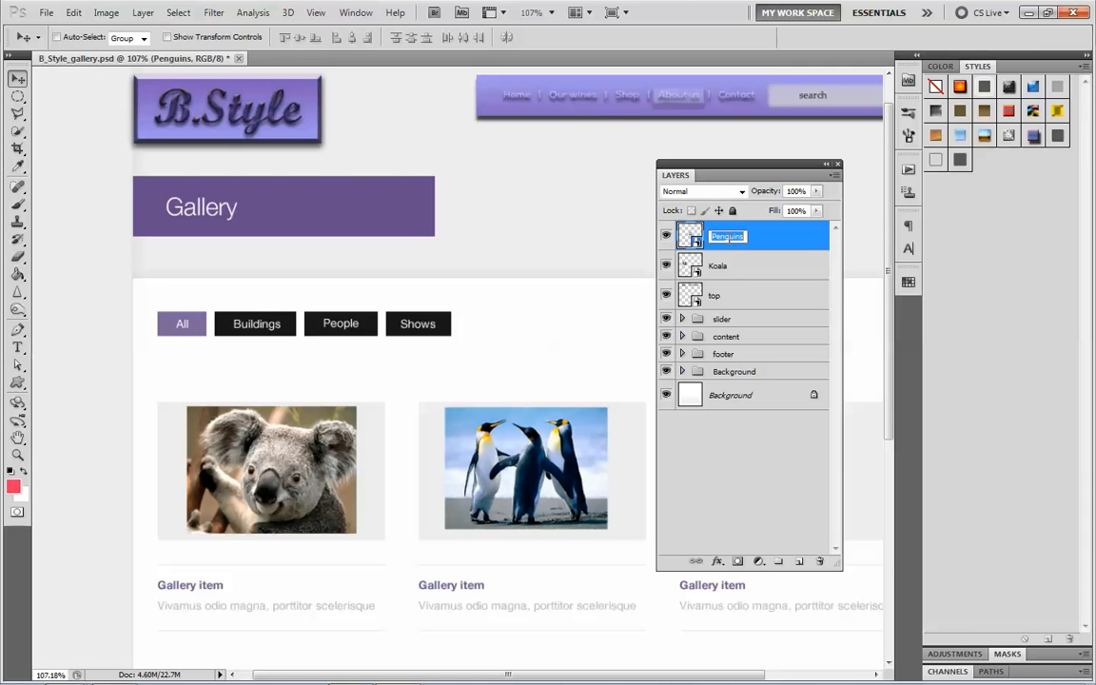
key(Return)
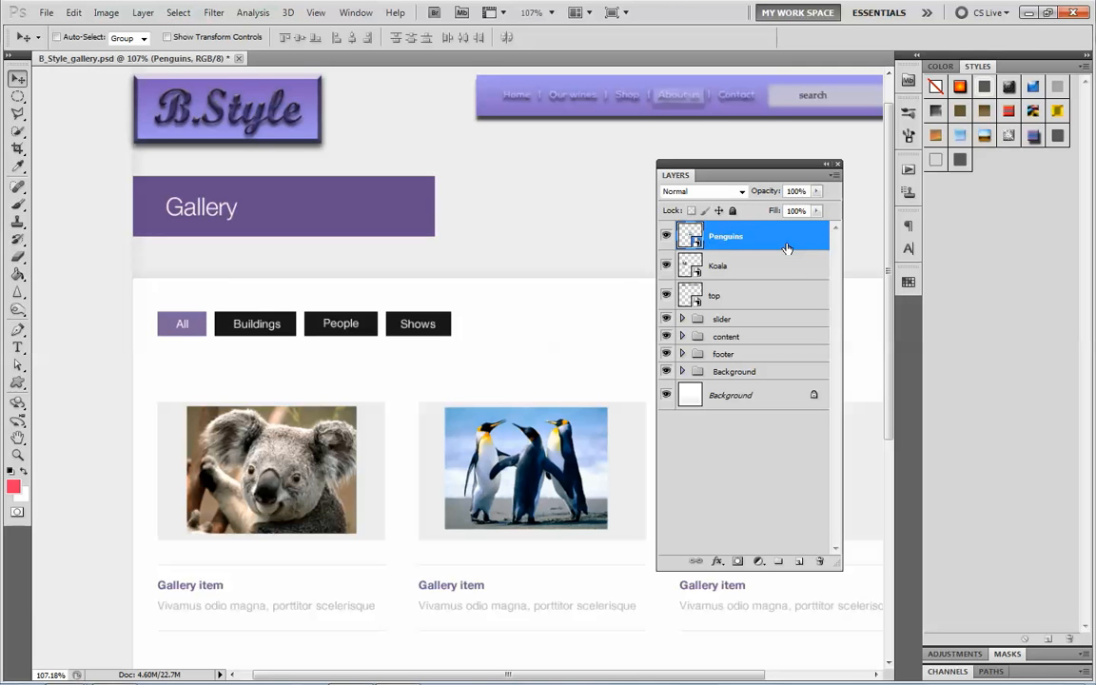
Select the layers and groups one by one from Koala down to the Background group, and return to the top layer
click(696, 271)
click(699, 295)
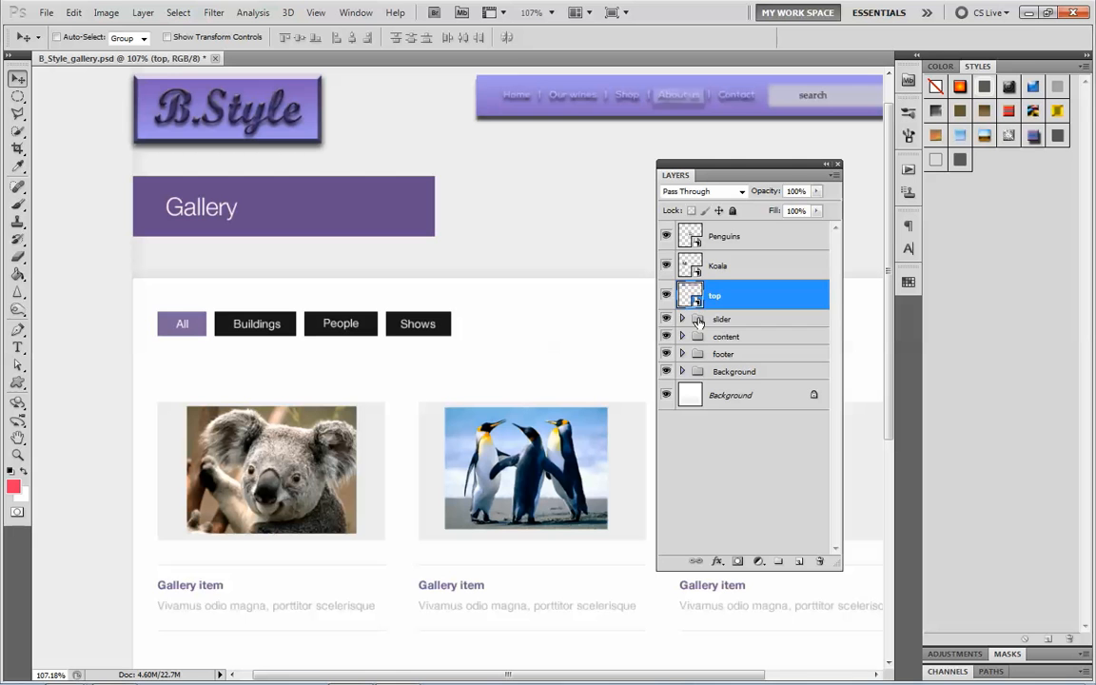
click(698, 321)
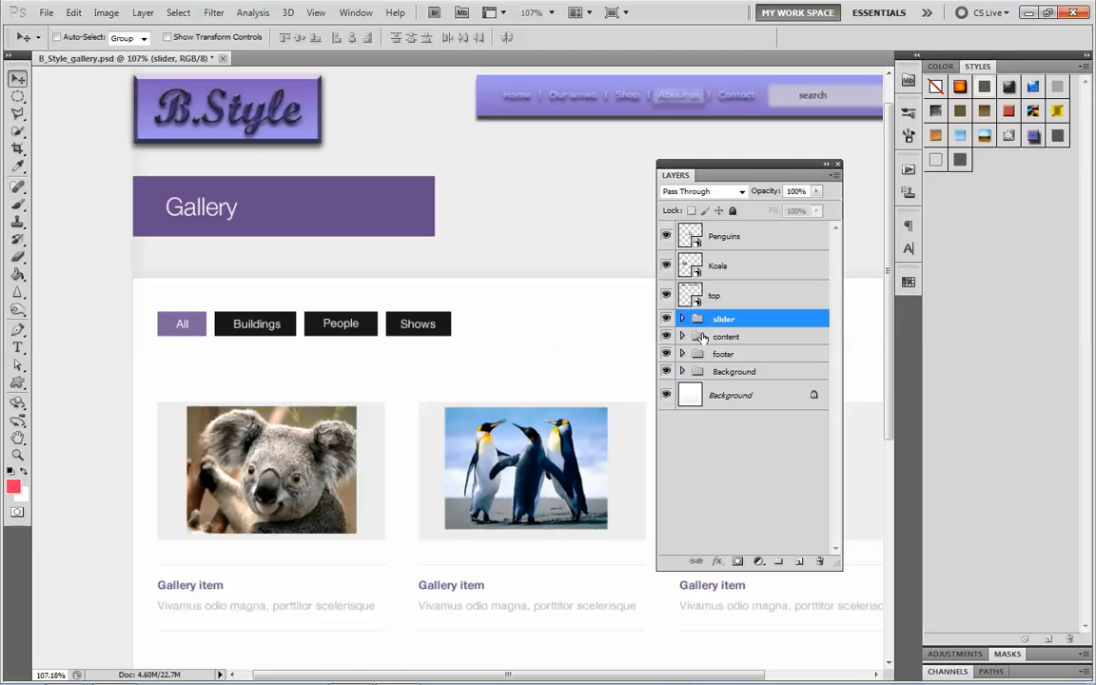
click(701, 337)
click(701, 353)
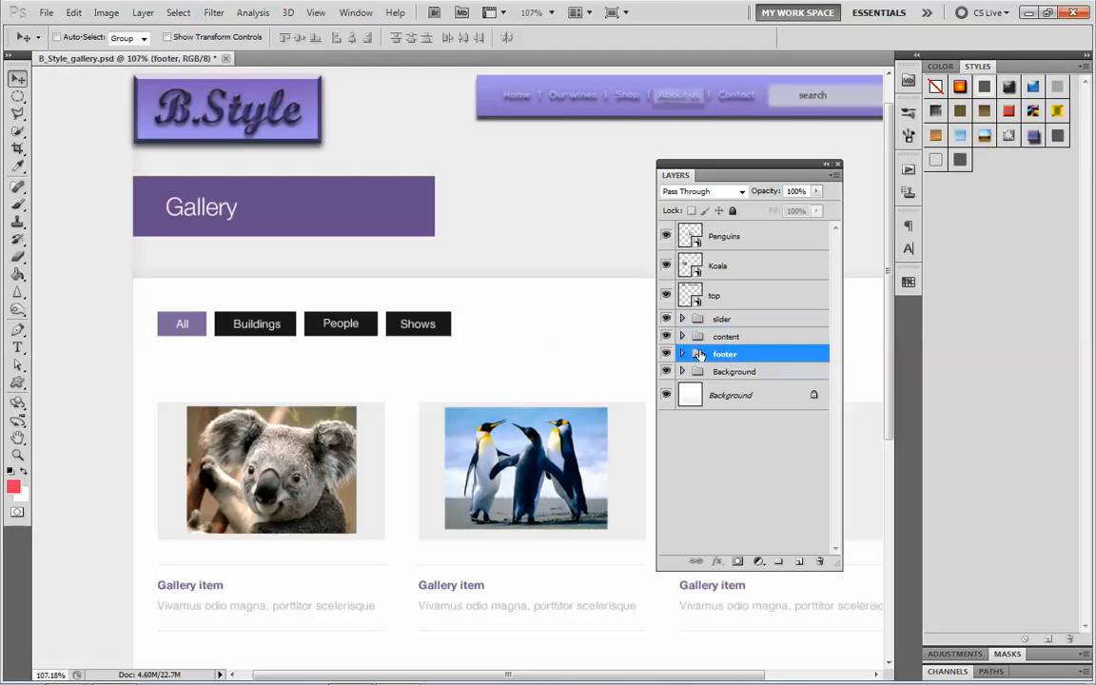
click(700, 372)
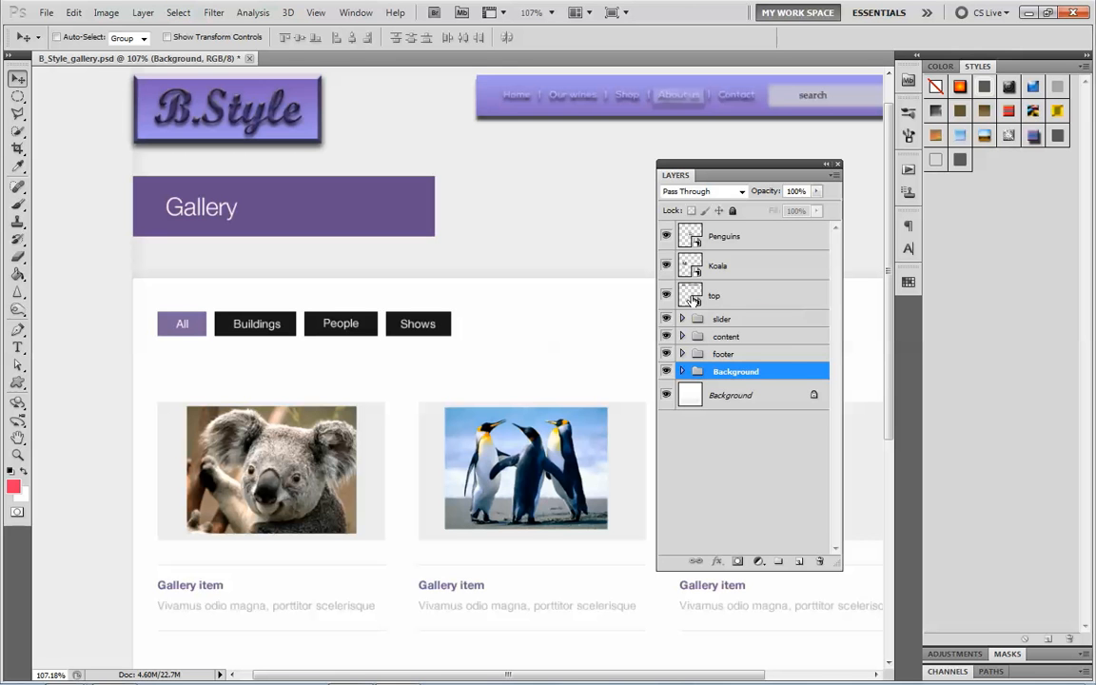
click(691, 298)
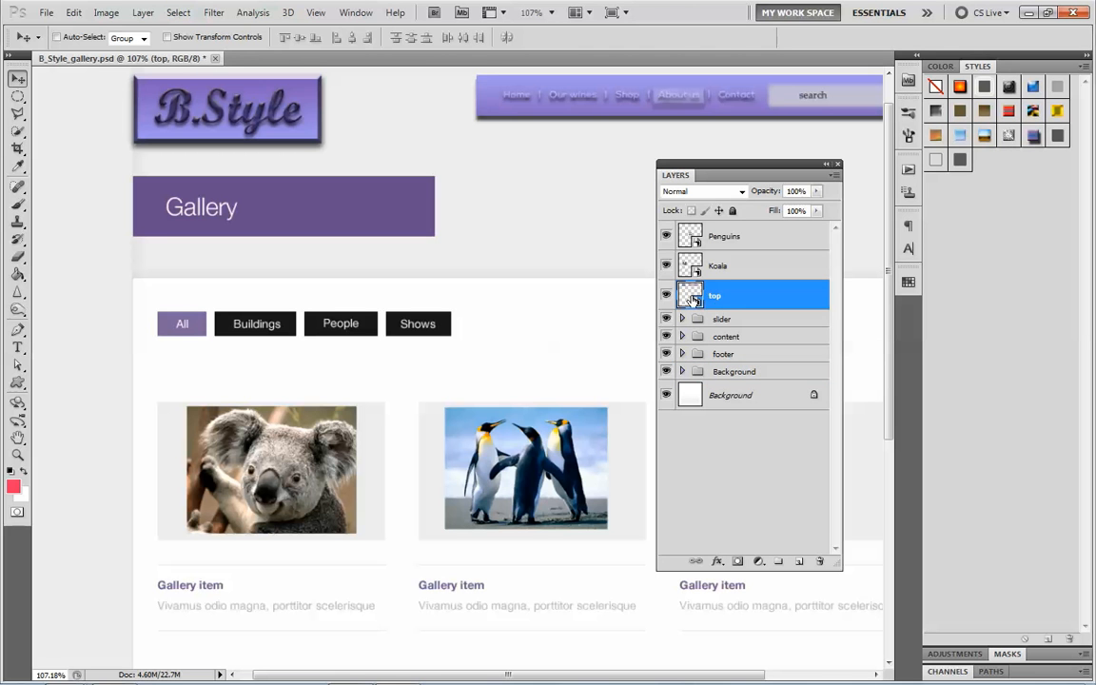
Move the penguins picture off its gallery frame and back with the Move tool, and undo a further move
click(689, 236)
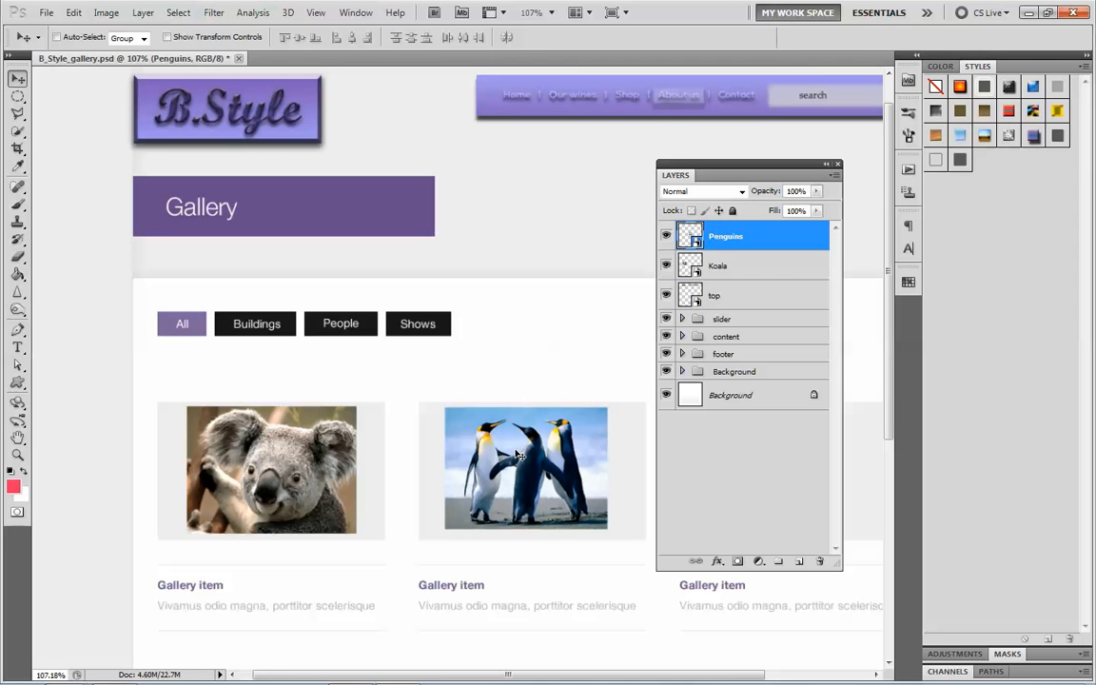
drag(519, 393, 562, 433)
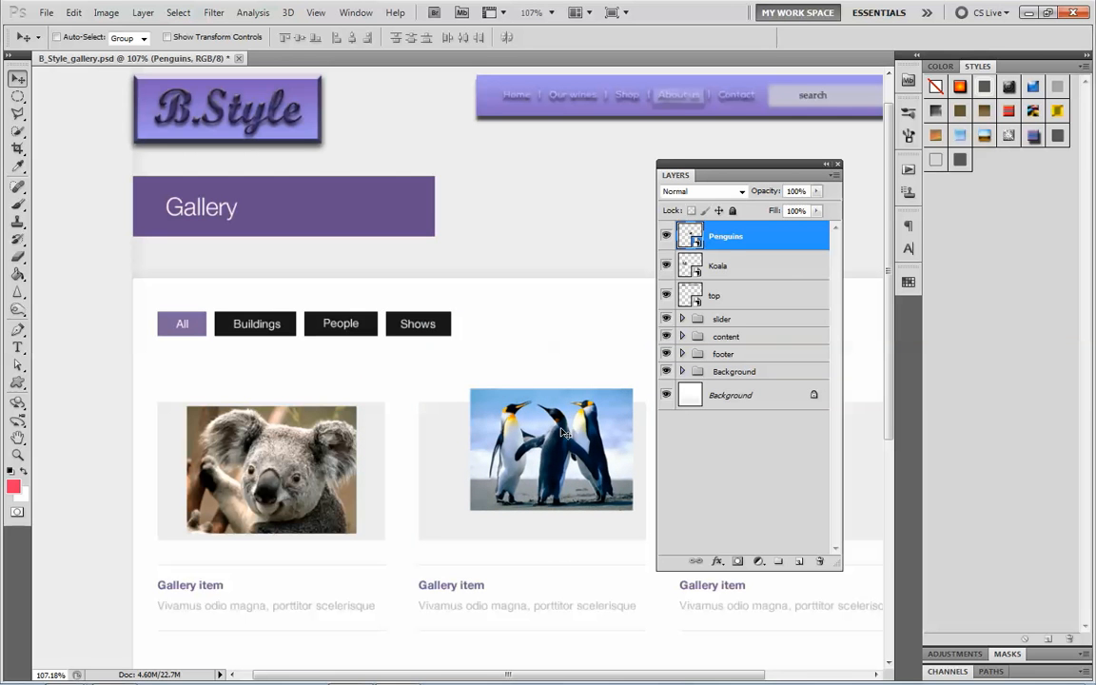
drag(563, 433, 537, 452)
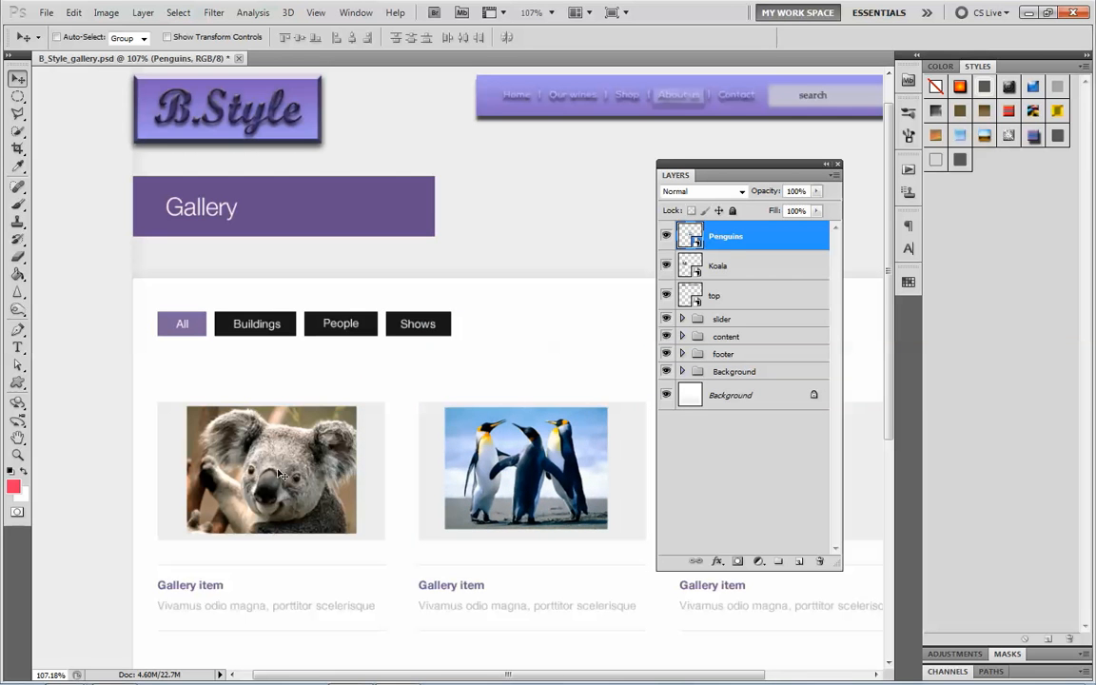
drag(255, 427, 219, 467)
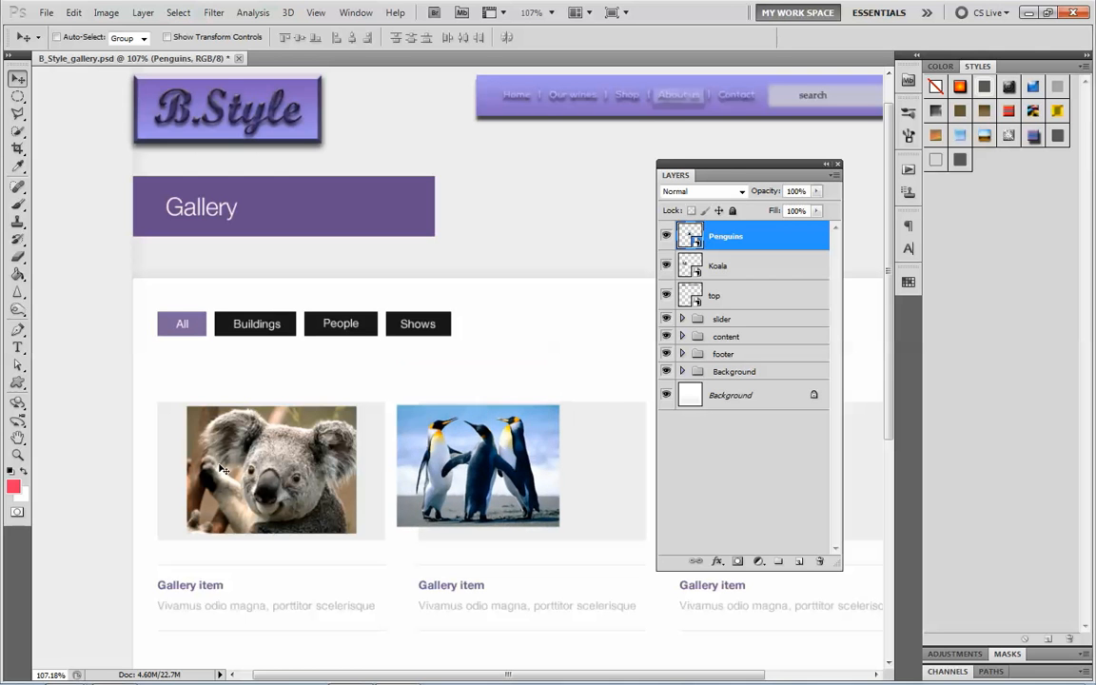
key(ctrl+z)
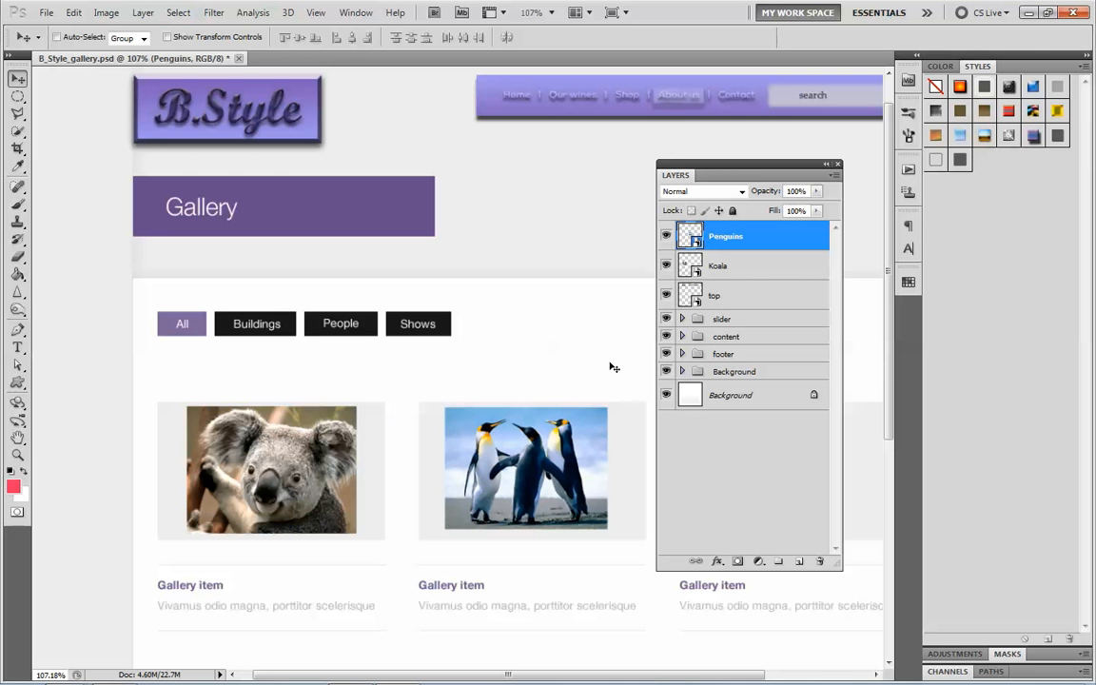
Select the Koala, top and slider entries in turn, and select the top and Koala layers together
click(731, 274)
click(725, 296)
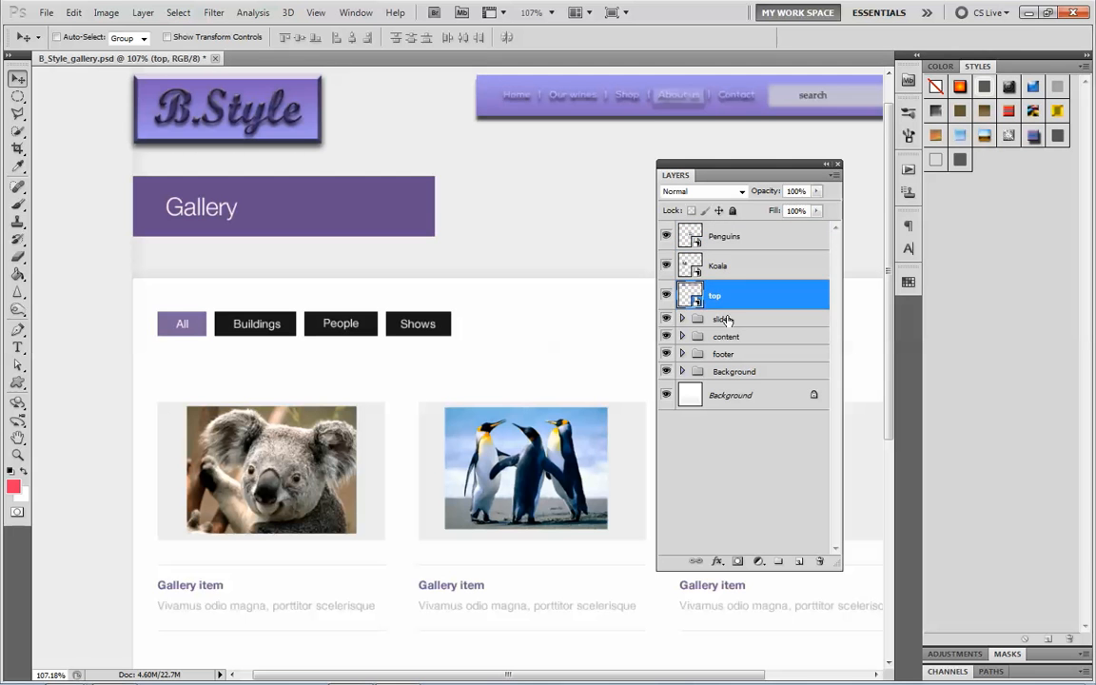
click(723, 319)
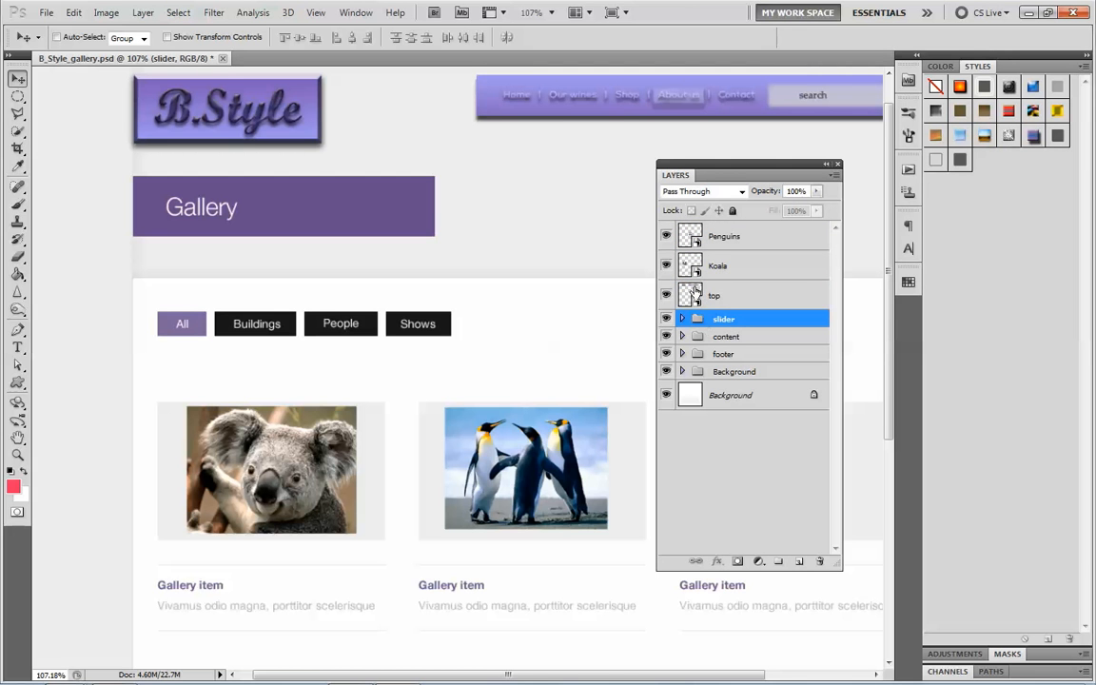
click(700, 297)
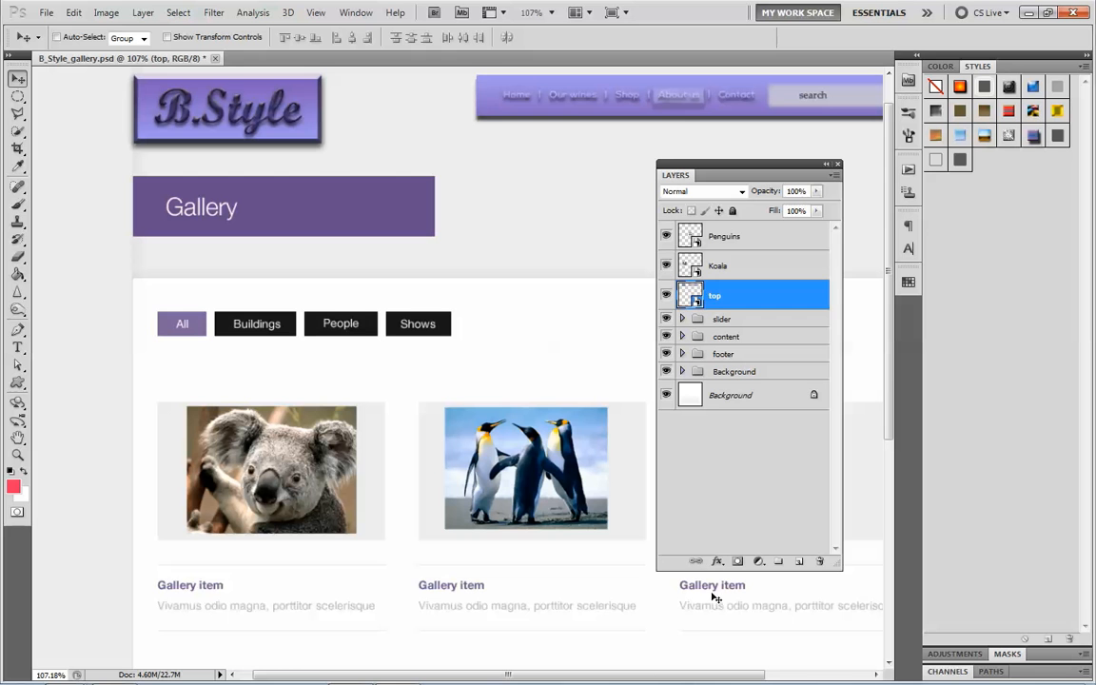
shift+click(705, 264)
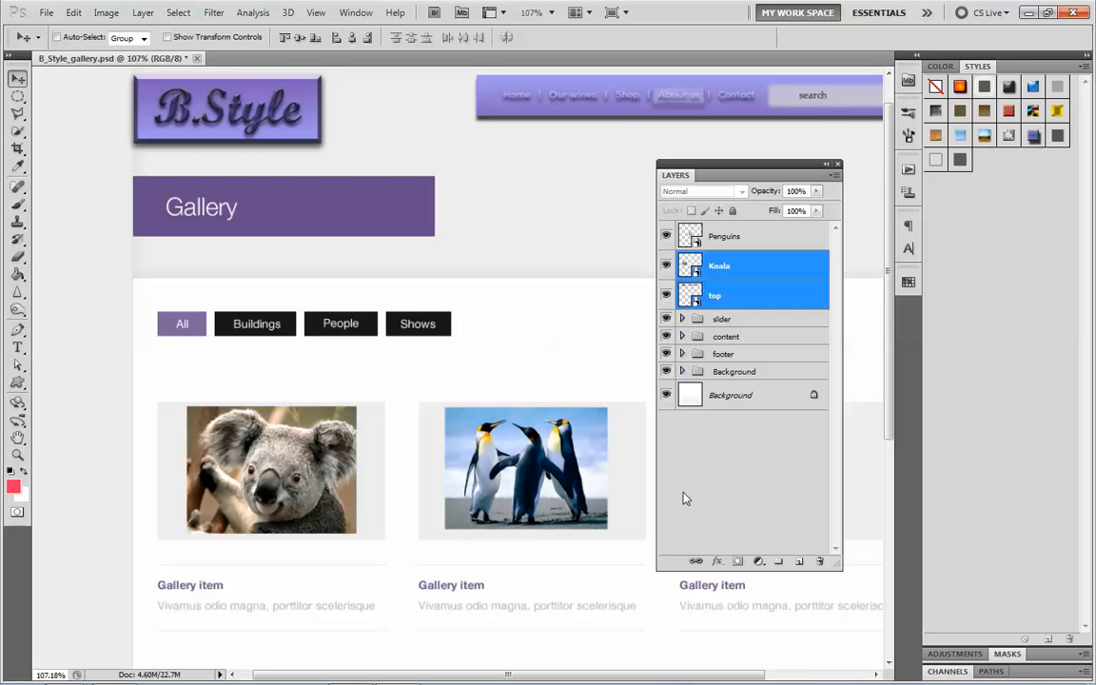
Select only the Koala layer and look through the available layer effects without applying one
click(694, 268)
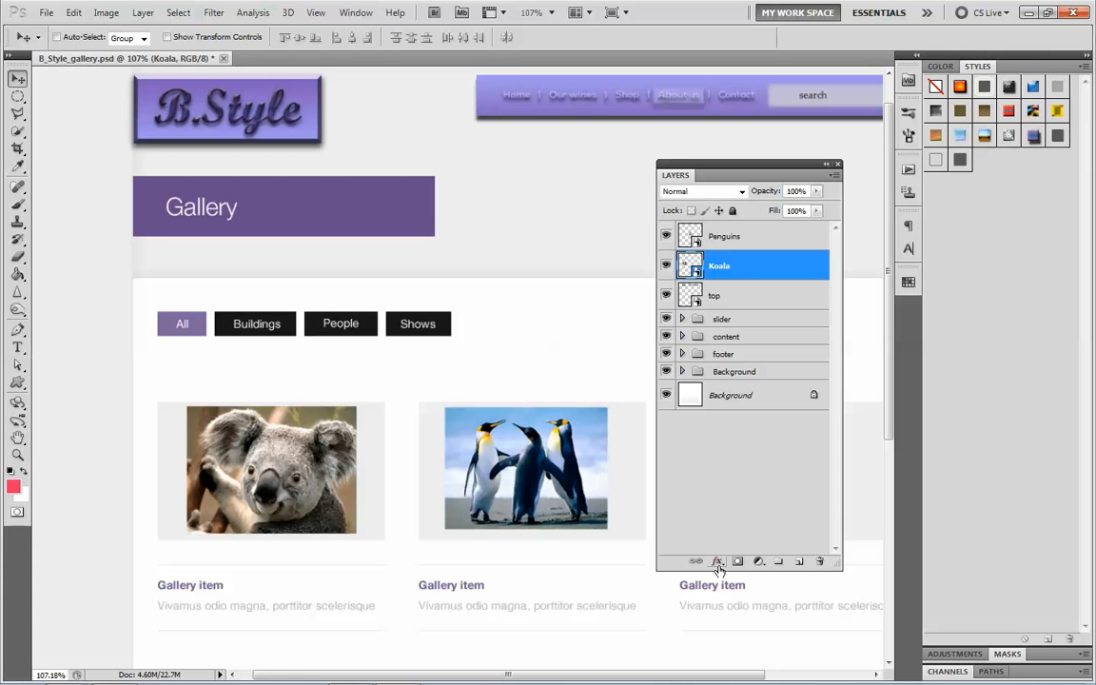
click(718, 563)
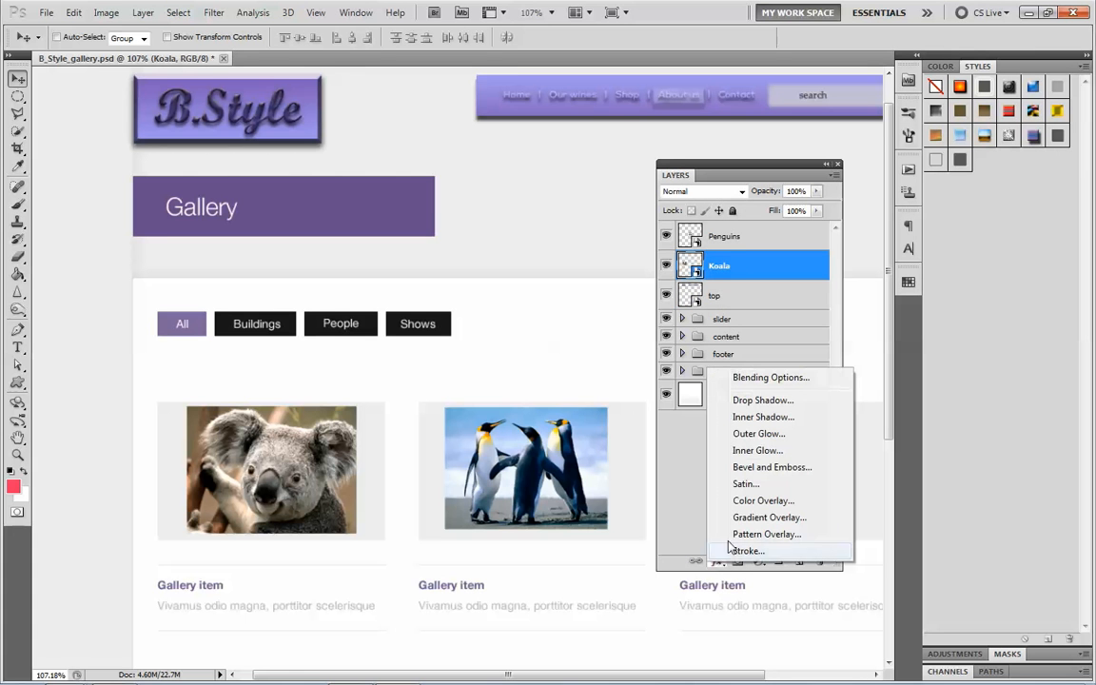
click(681, 534)
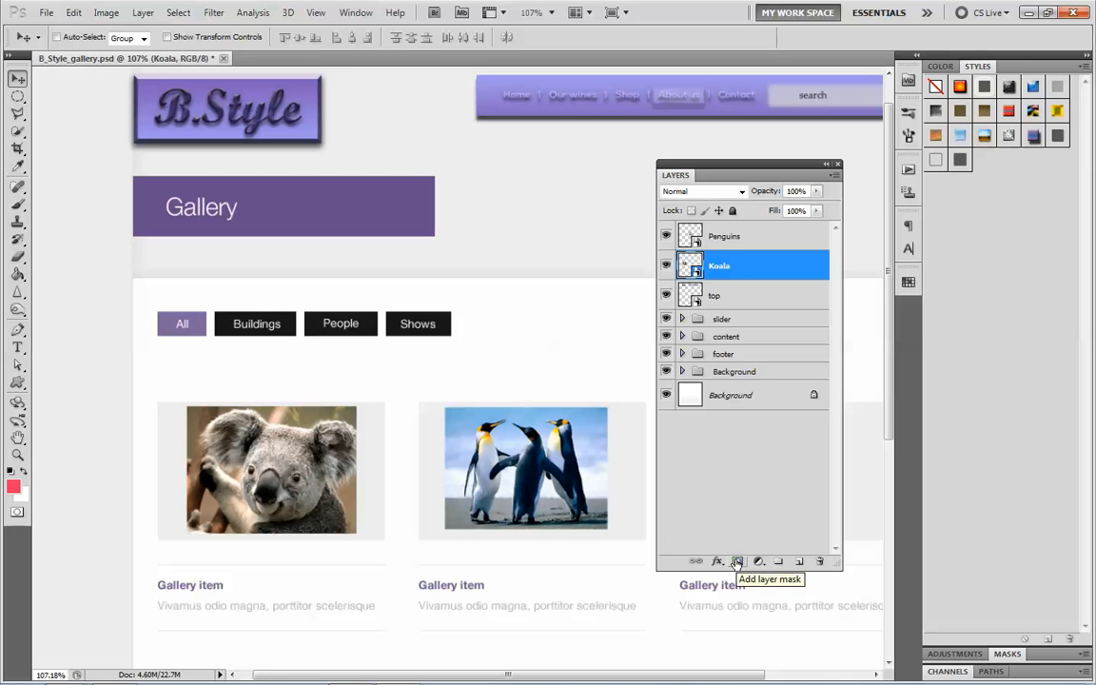
Try adding a layer mask to the Koala layer and removing it, and look through the fill and adjustment layer types
click(738, 562)
drag(719, 271, 820, 561)
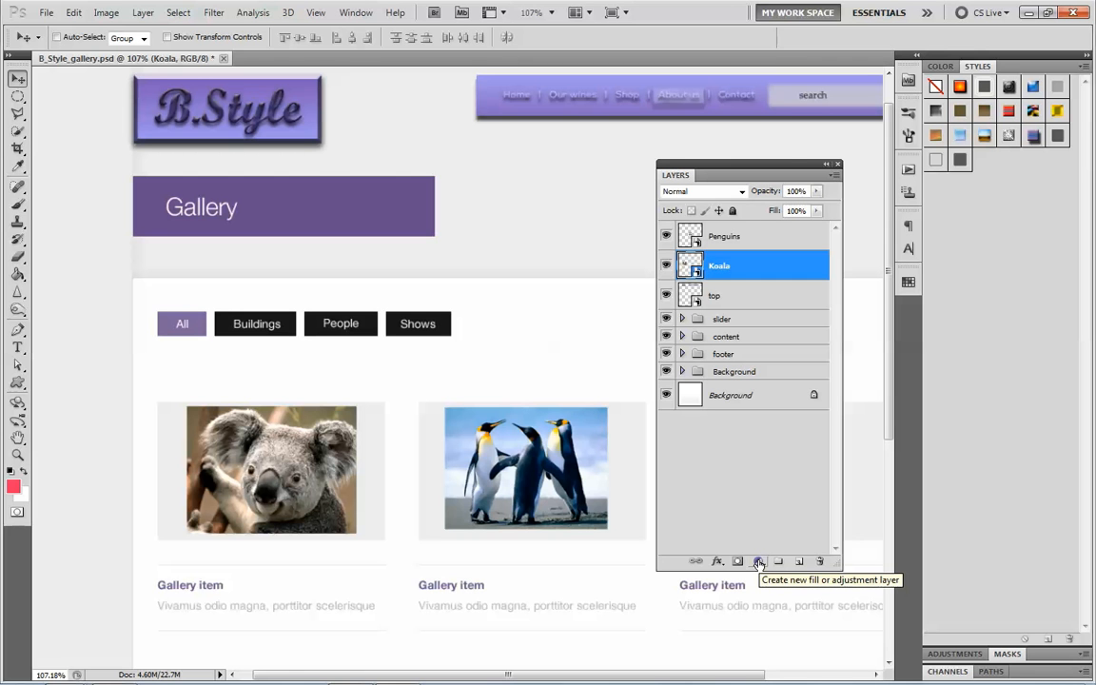
click(758, 562)
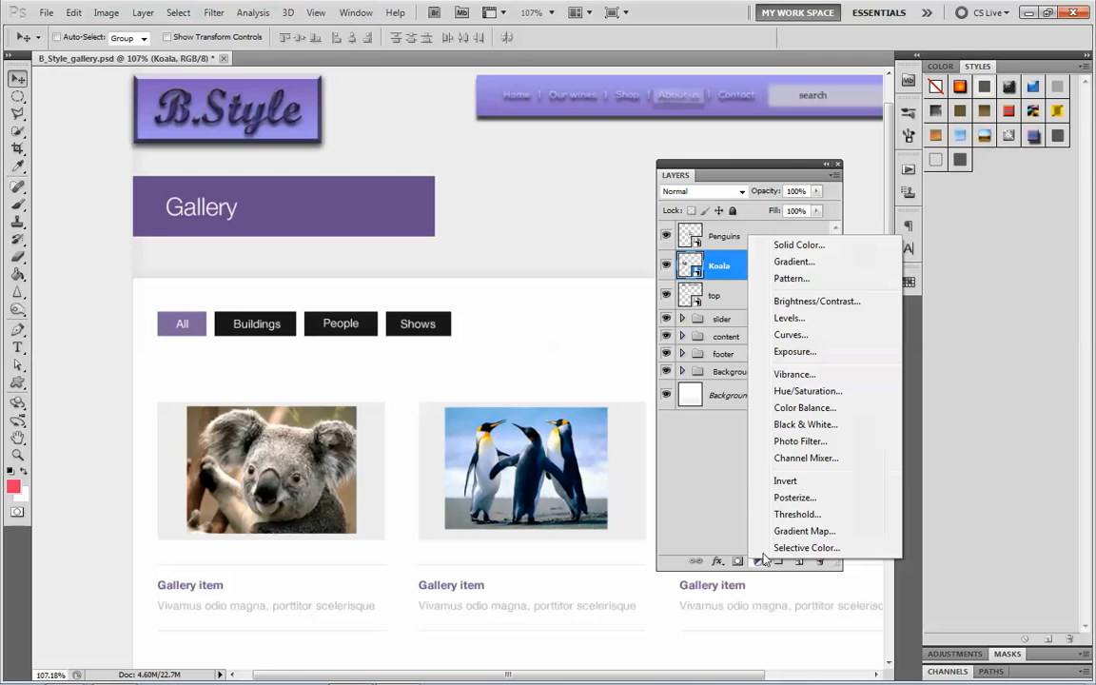
click(713, 478)
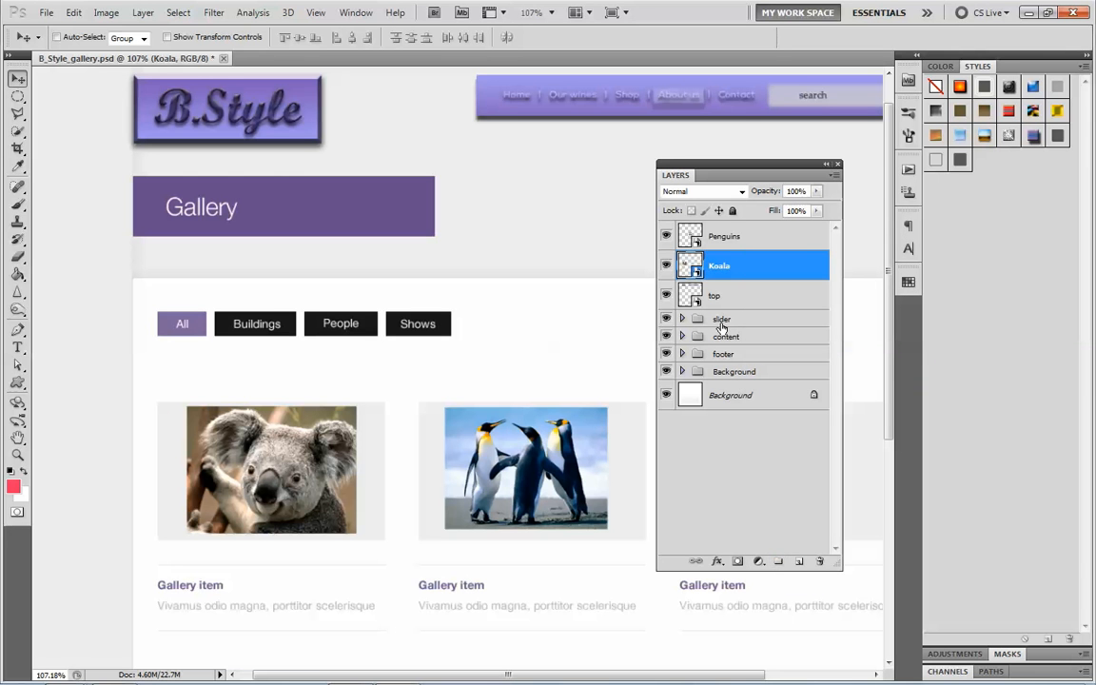
Expand the slider group and its text subgroup, select the Gallery text layer inside, and collapse the groups again
click(682, 319)
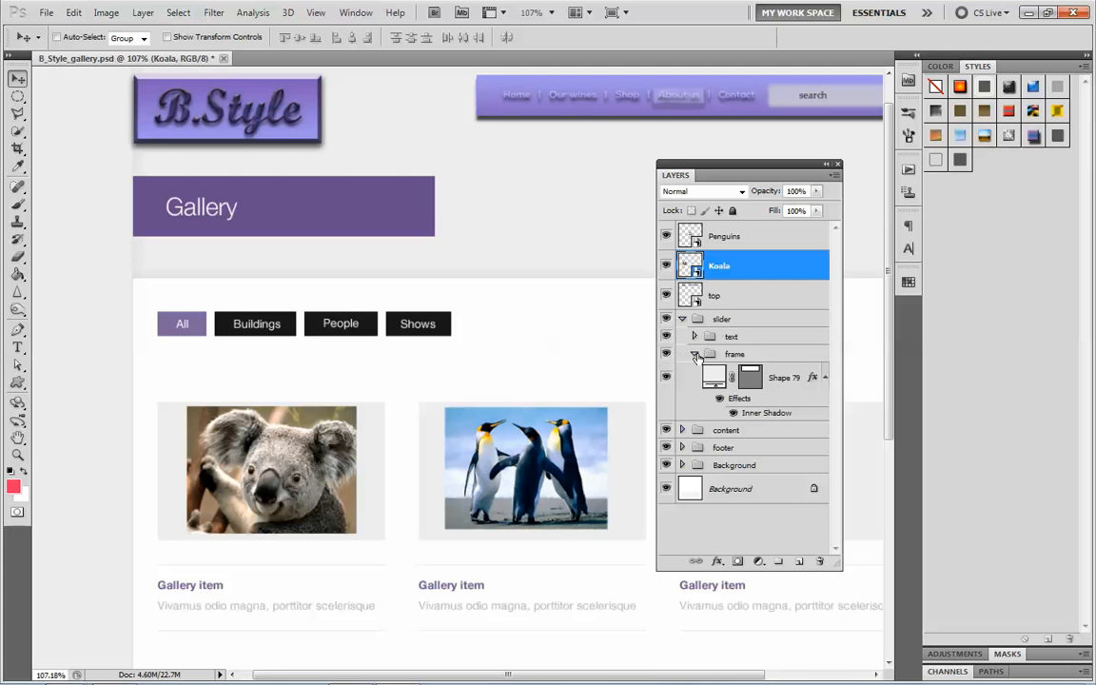
click(695, 337)
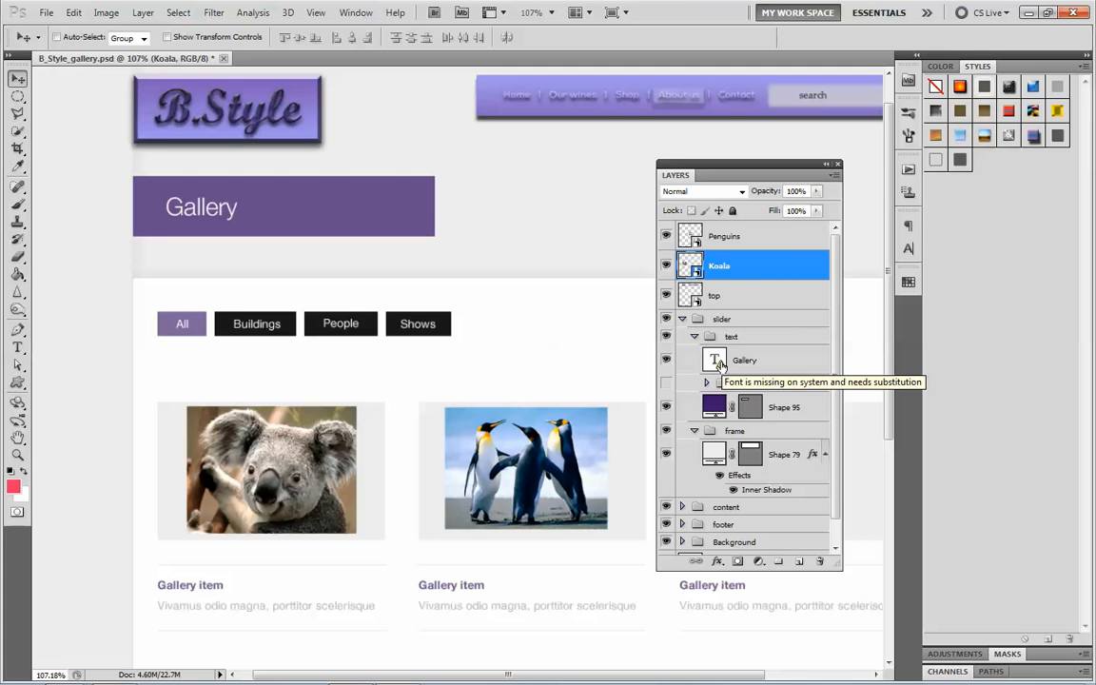
click(720, 361)
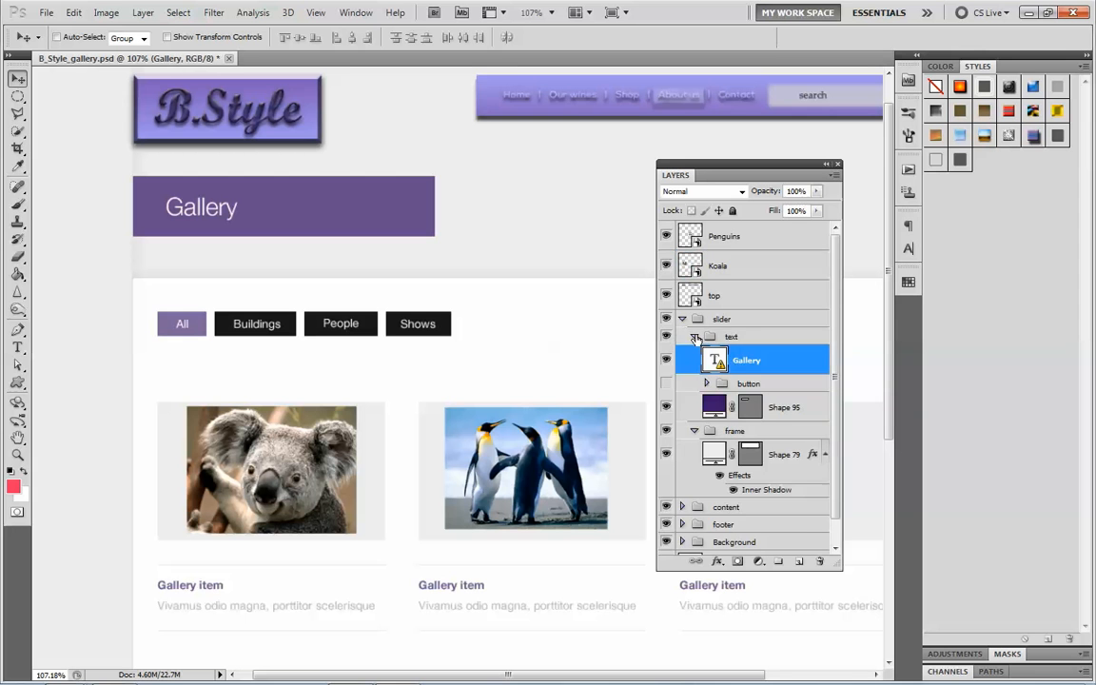
click(695, 337)
click(683, 319)
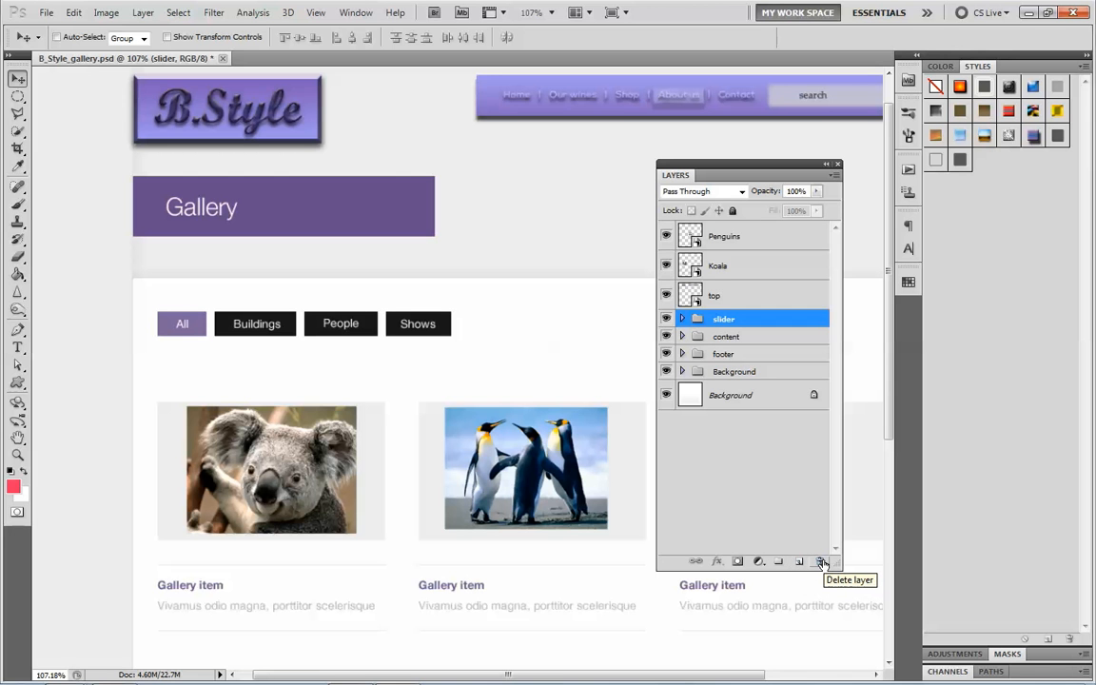
Select the Koala layer and delete it from the design
click(688, 267)
click(821, 562)
key(Return)
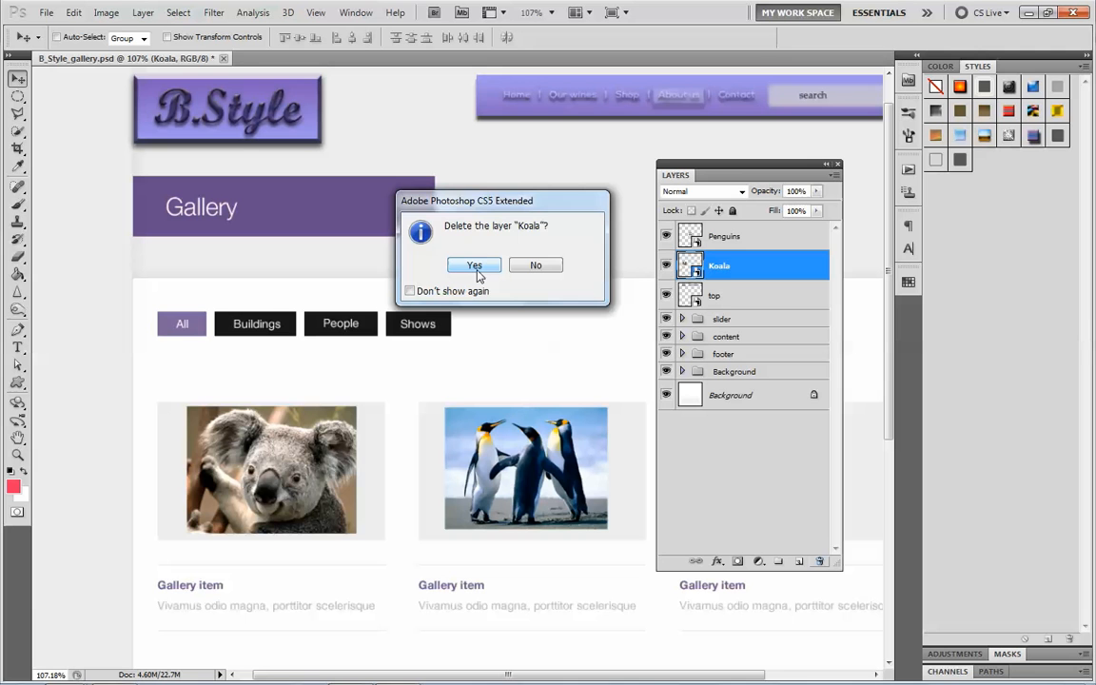
click(478, 270)
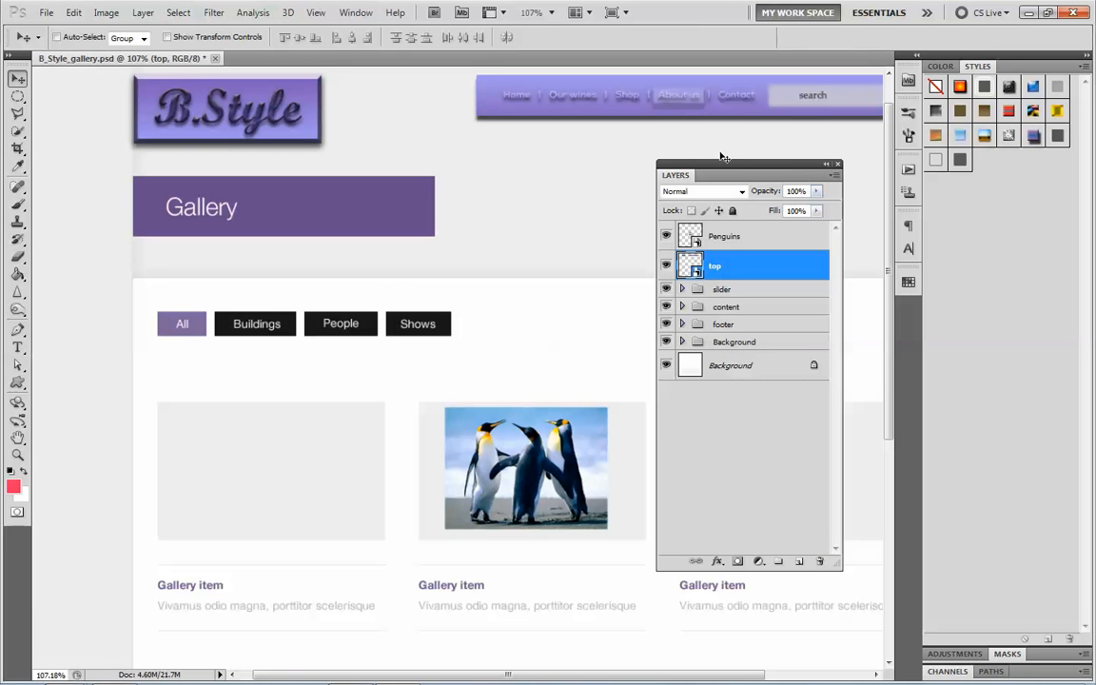
Look through the additional layer commands without choosing one, and reset the My work space layout
click(833, 176)
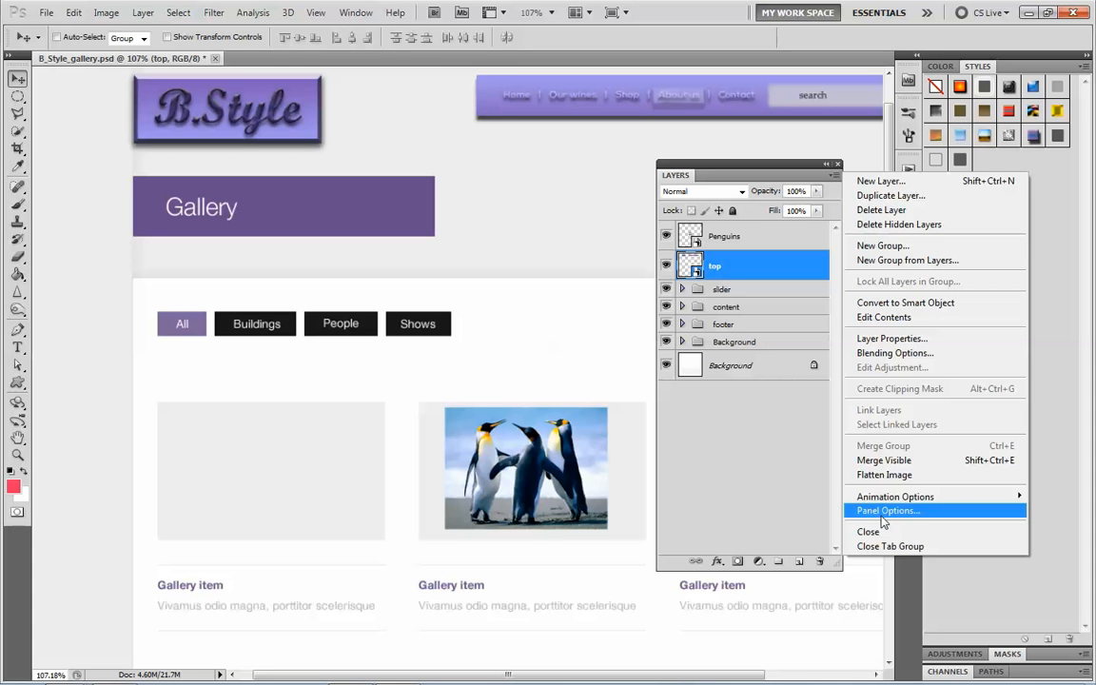
click(711, 487)
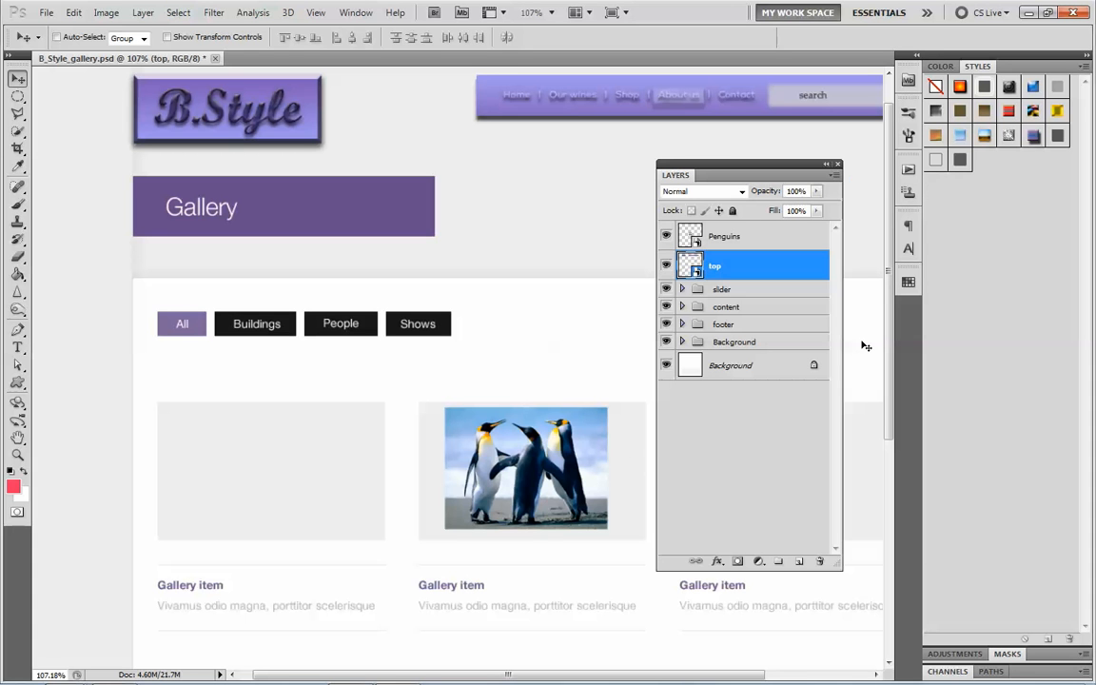
click(928, 13)
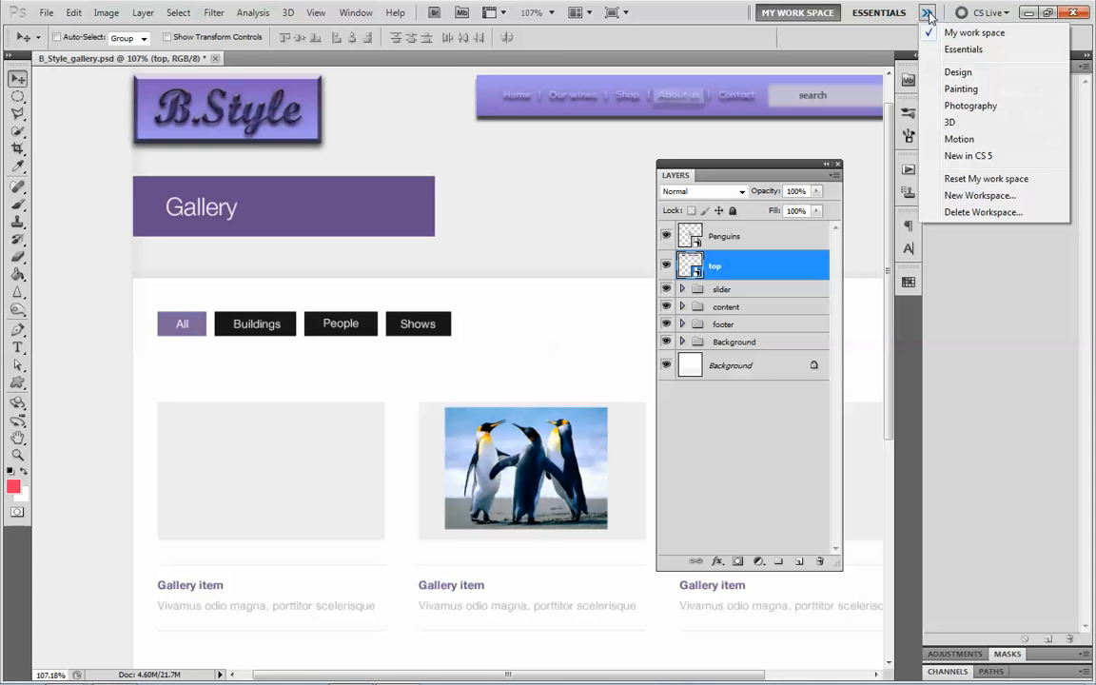
click(970, 180)
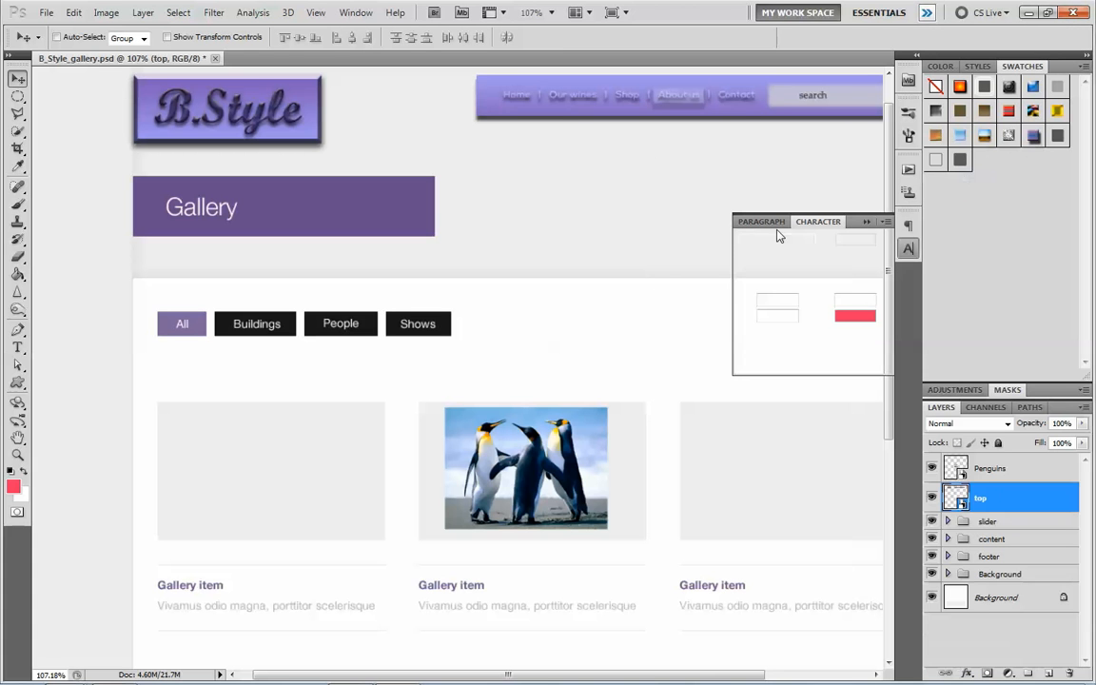